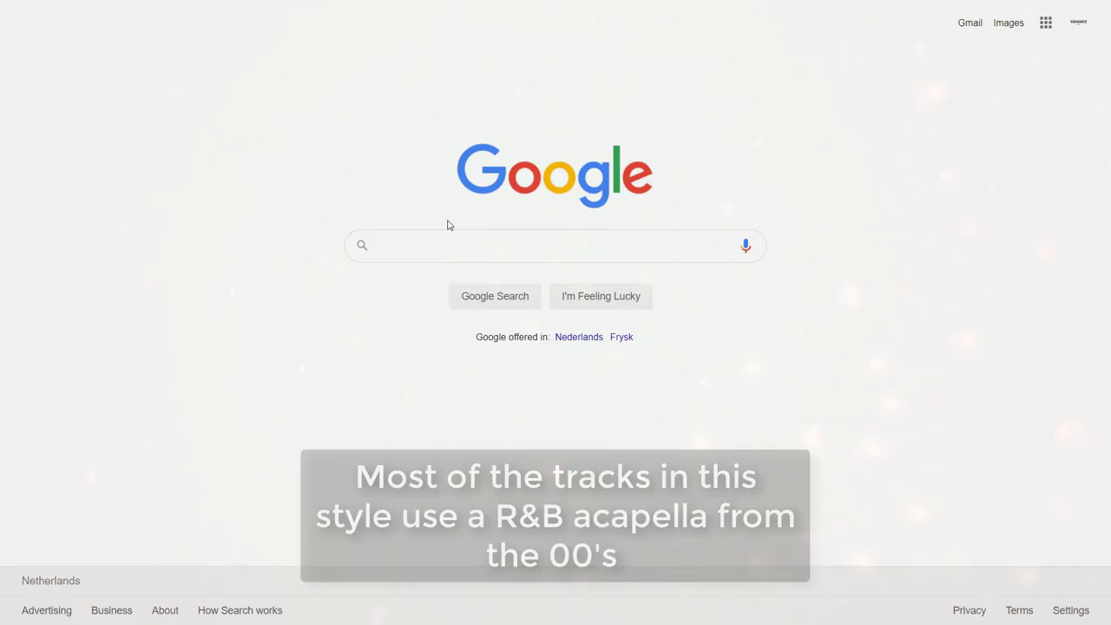
Step: Search Google for YouTube and open the YouTube site
click(444, 246)
text(youtuv)
text(e)
key(Return)
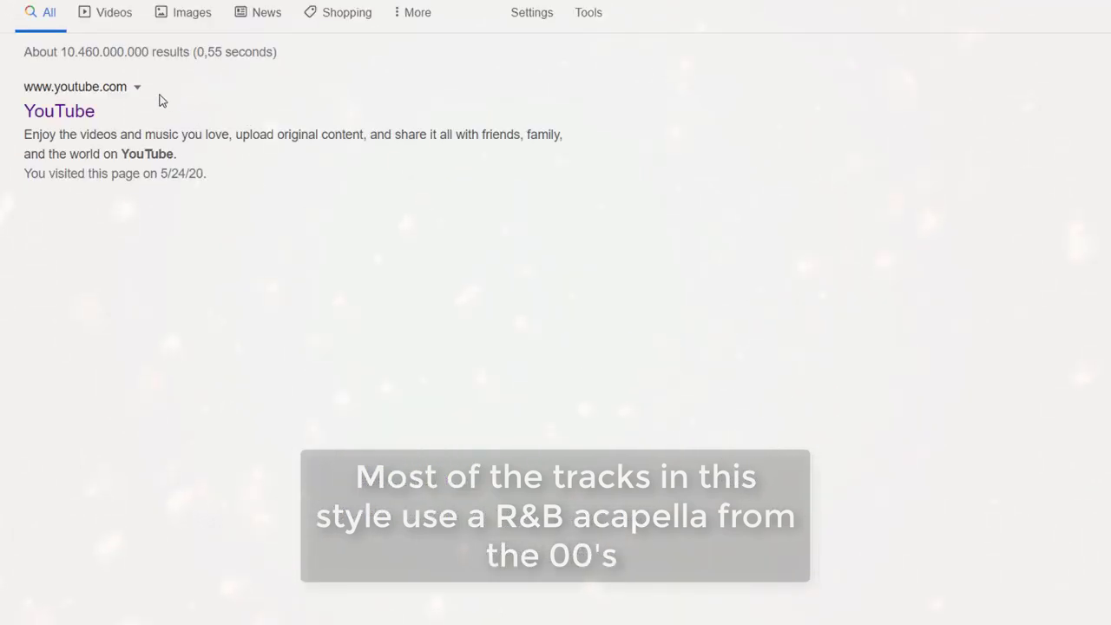
click(60, 110)
Step: Search YouTube for 'brandy acapella', play Who Is She 2 U? (Acapella) from 1:13, then pause
click(404, 21)
text(bra)
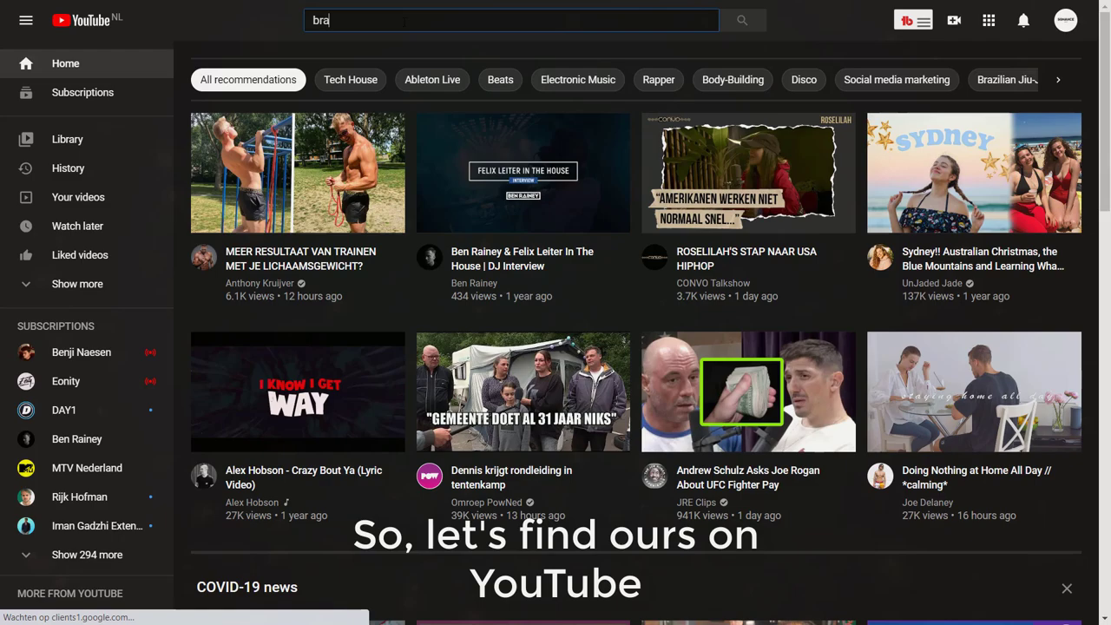
text(ndy aca)
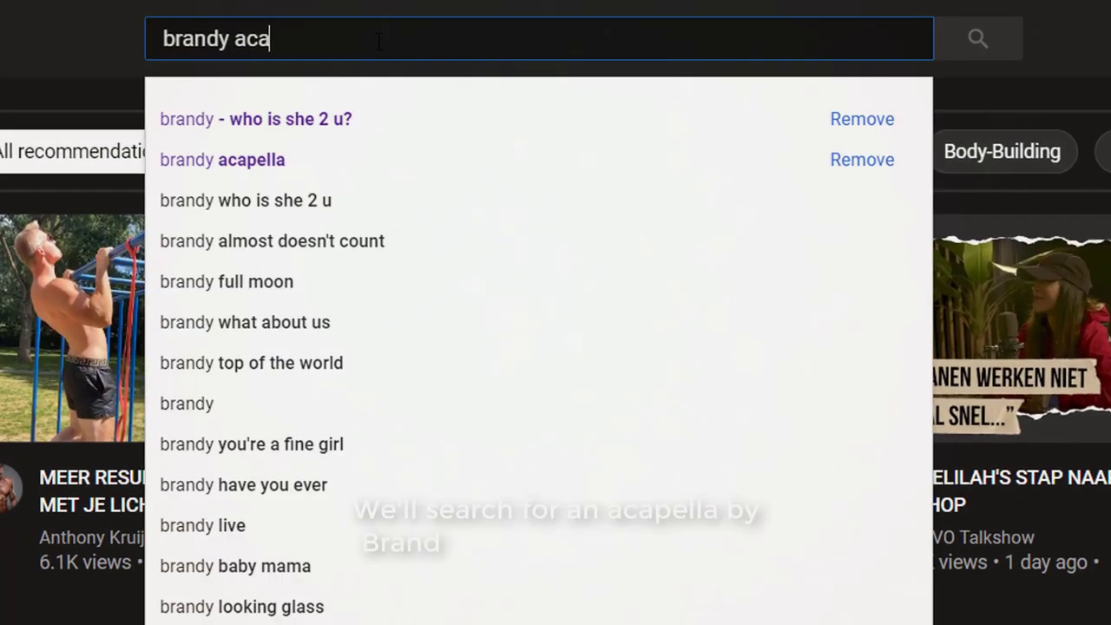
text(pella)
key(Return)
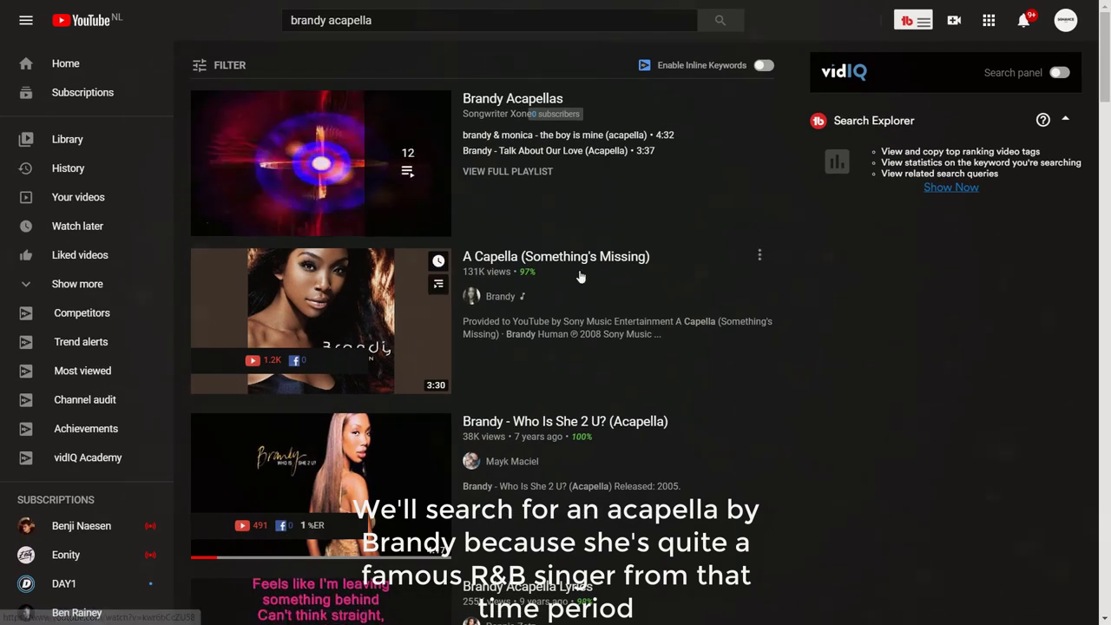
scroll(581, 276, down, 2)
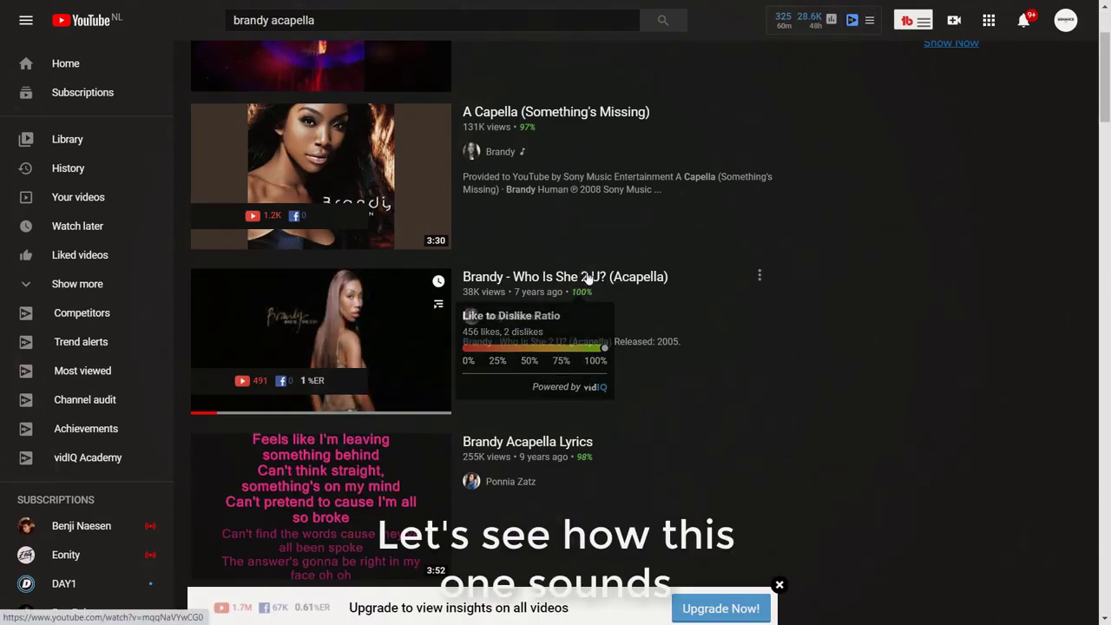
click(588, 276)
click(236, 456)
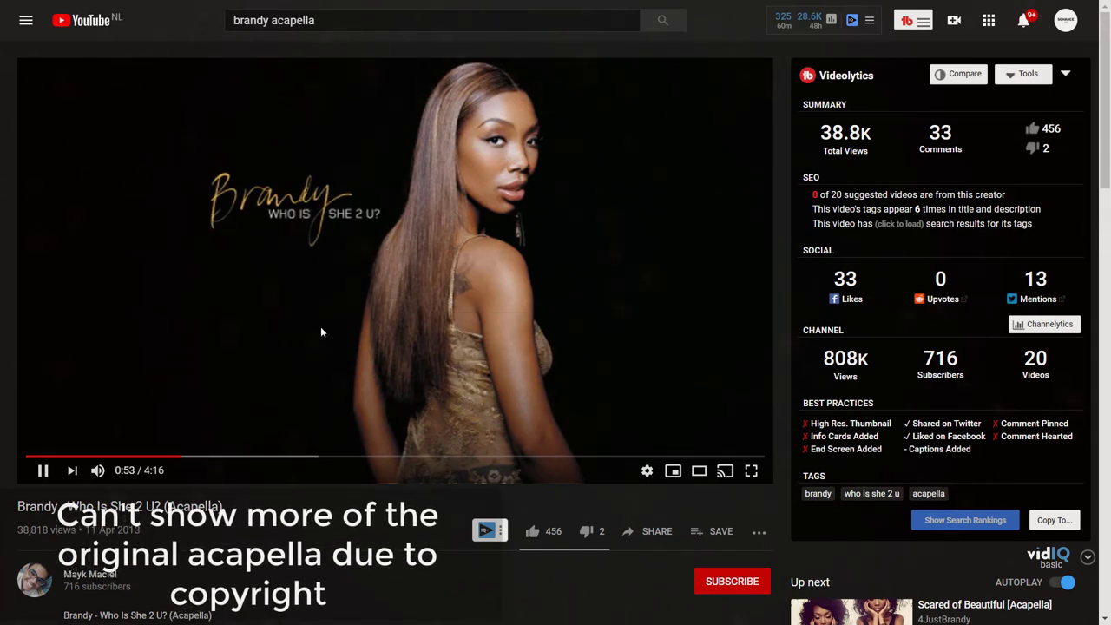
click(320, 332)
Step: Search Google for the song's key and BPM and open the tunebat result
drag(160, 506, 18, 500)
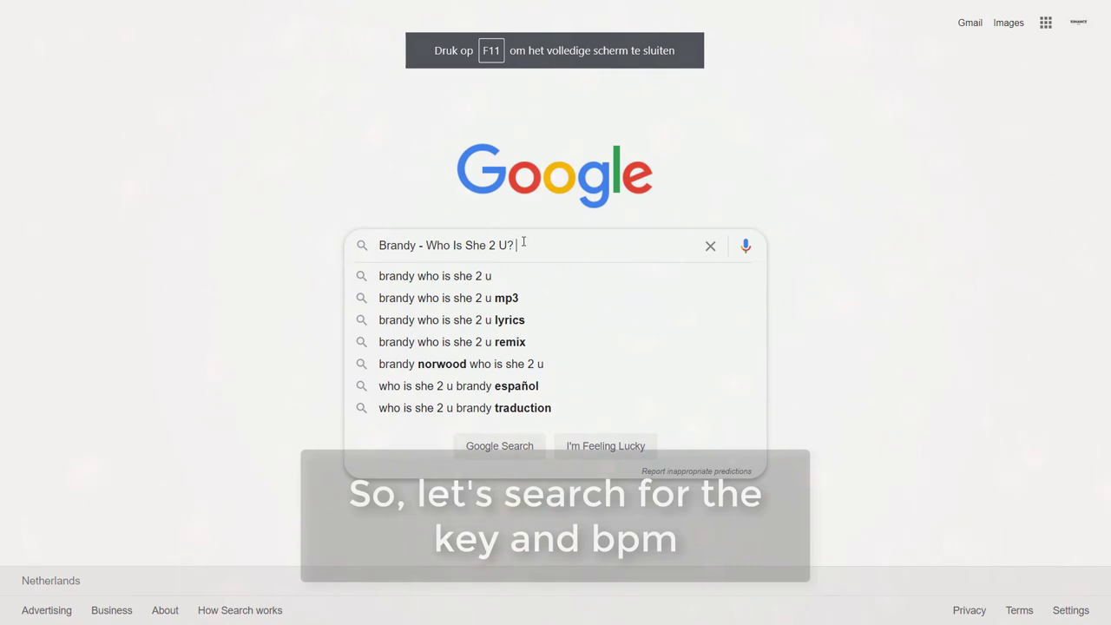
text(ey bpm)
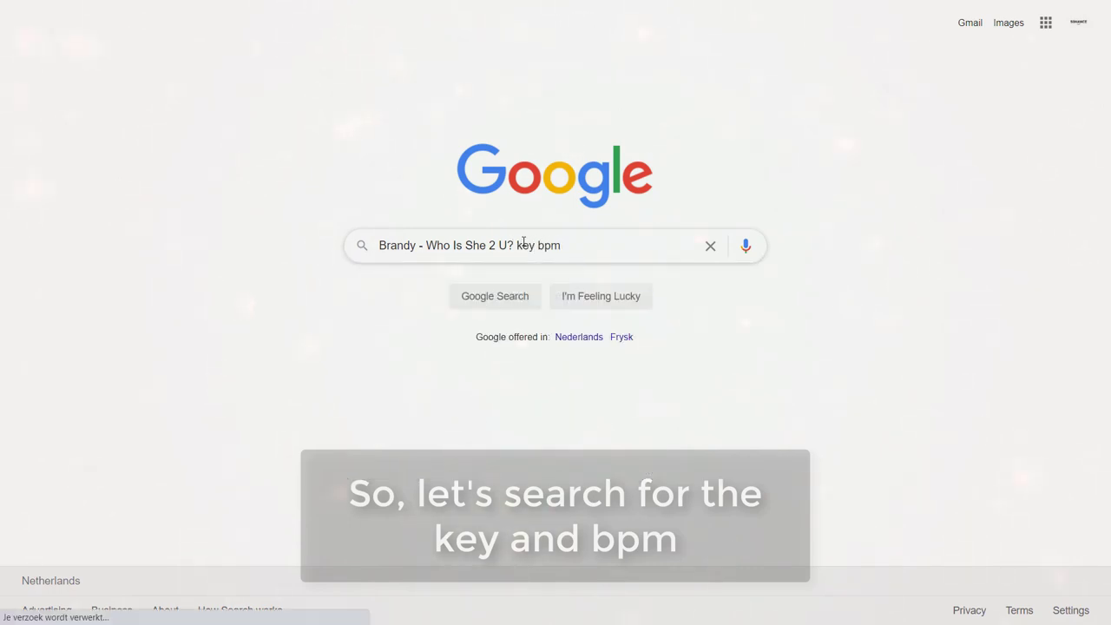
key(Return)
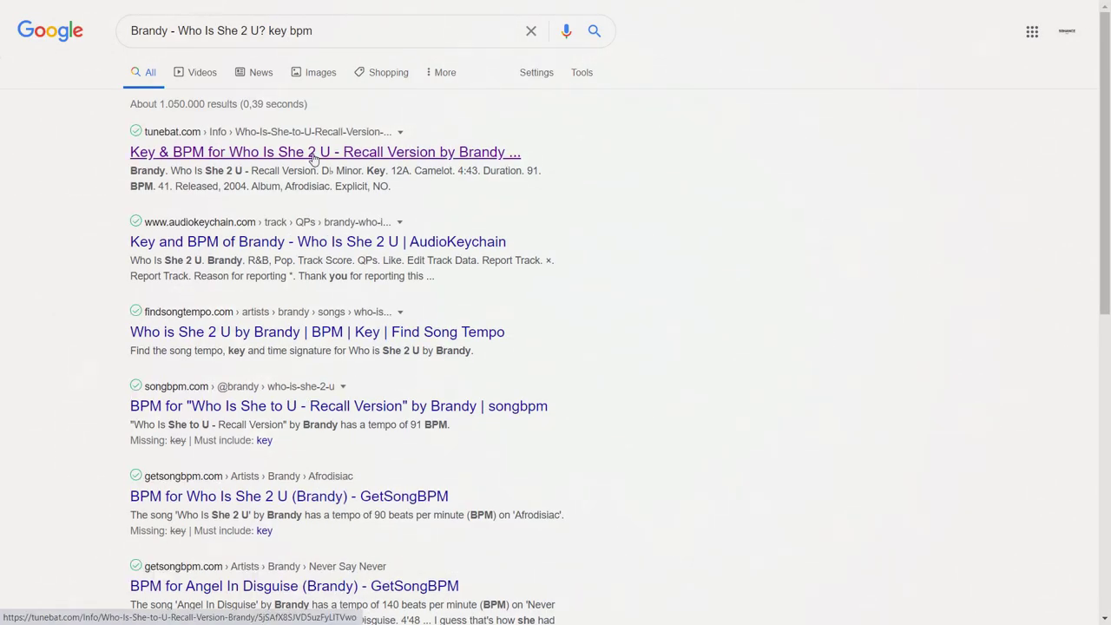
click(315, 152)
Step: Read the 91 BPM, Db Minor result and raise the FL Studio tempo toward 126
double_click(674, 244)
click(517, 217)
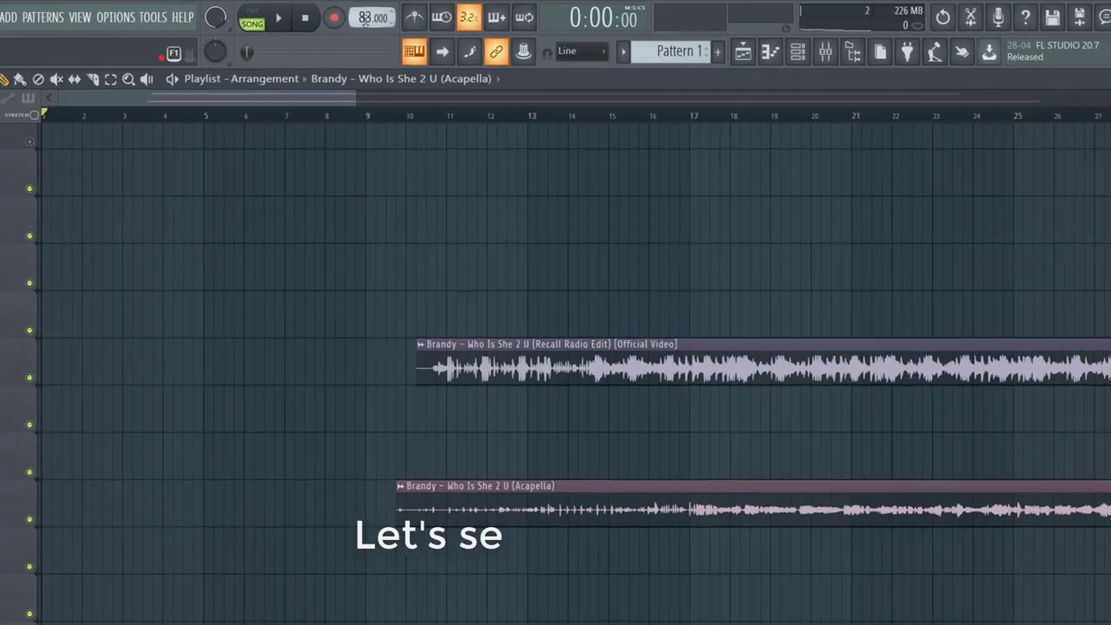
drag(365, 15, 364, 2)
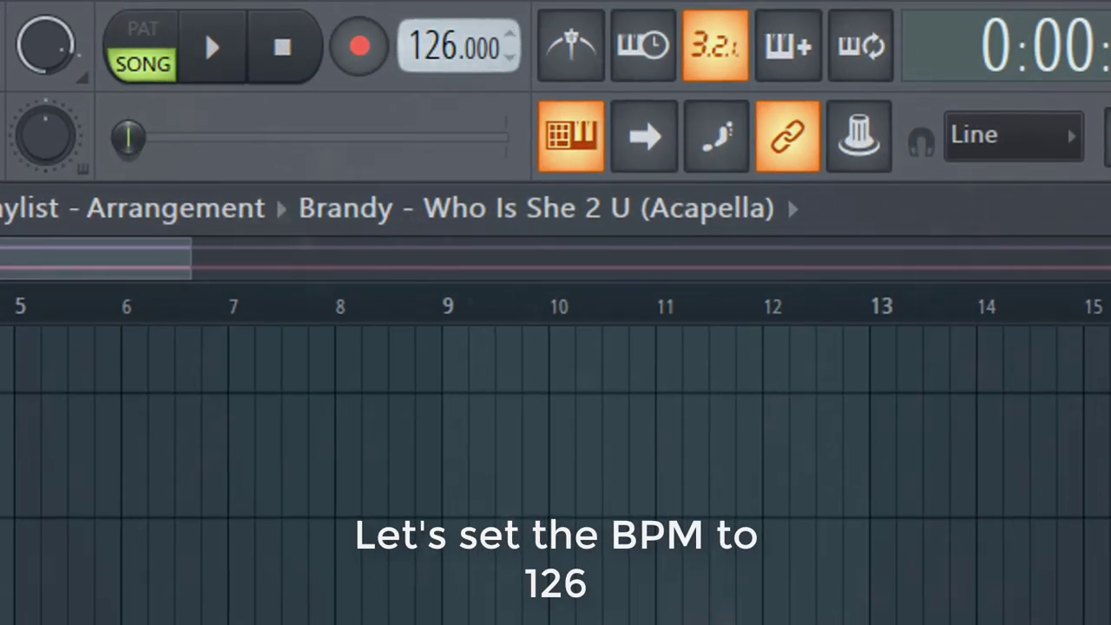
Step: Fit the Radio Edit clip to the project tempo with an original BPM of 100
right_click(127, 257)
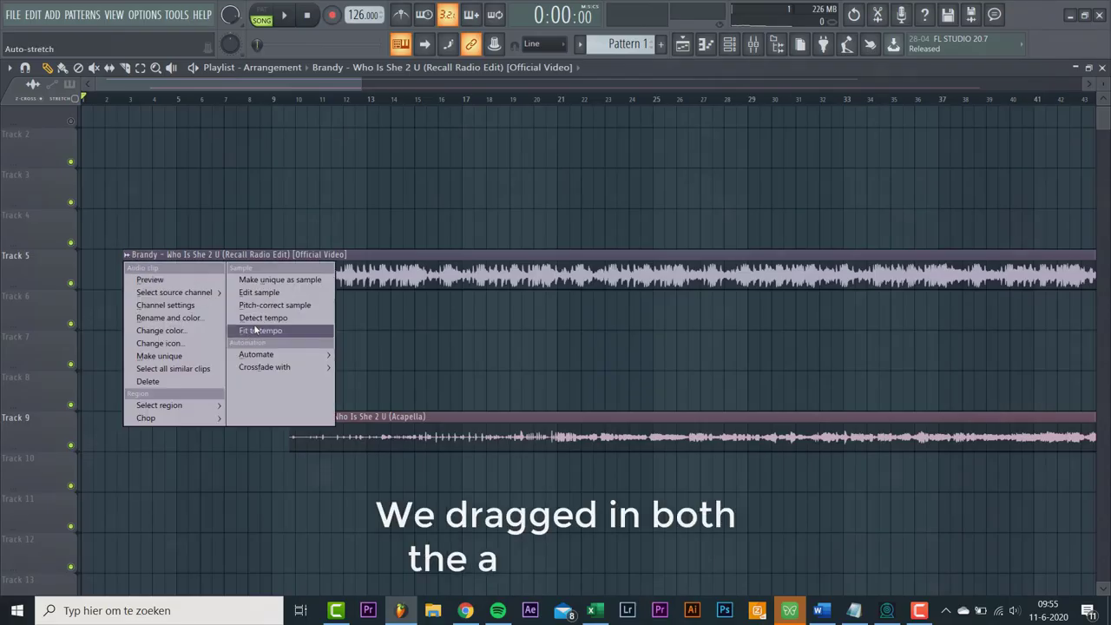
click(255, 329)
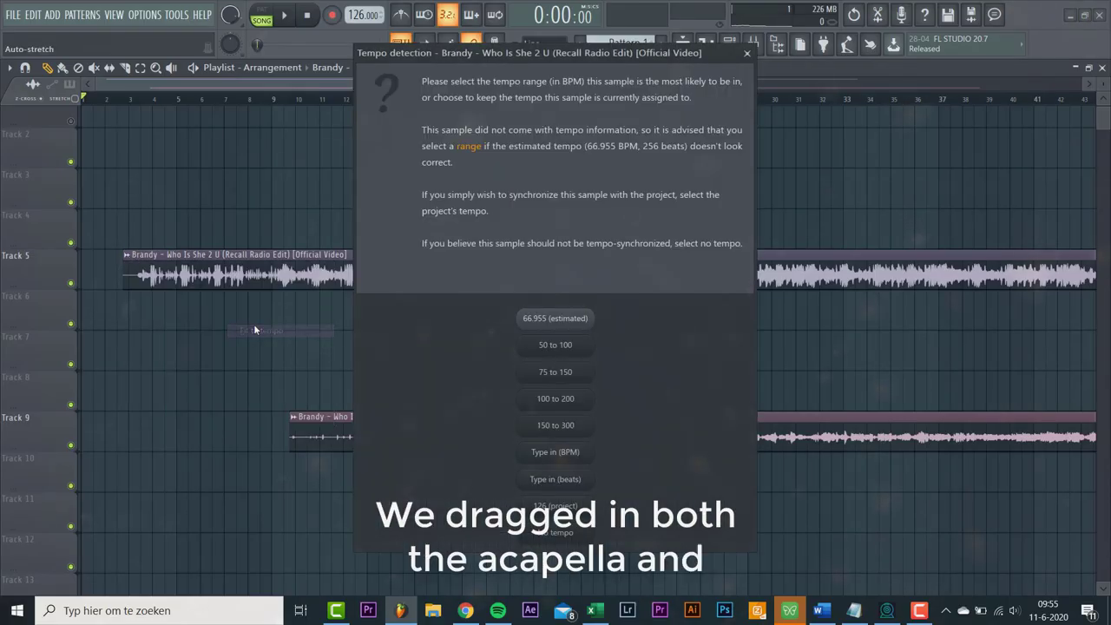
click(555, 452)
text(100)
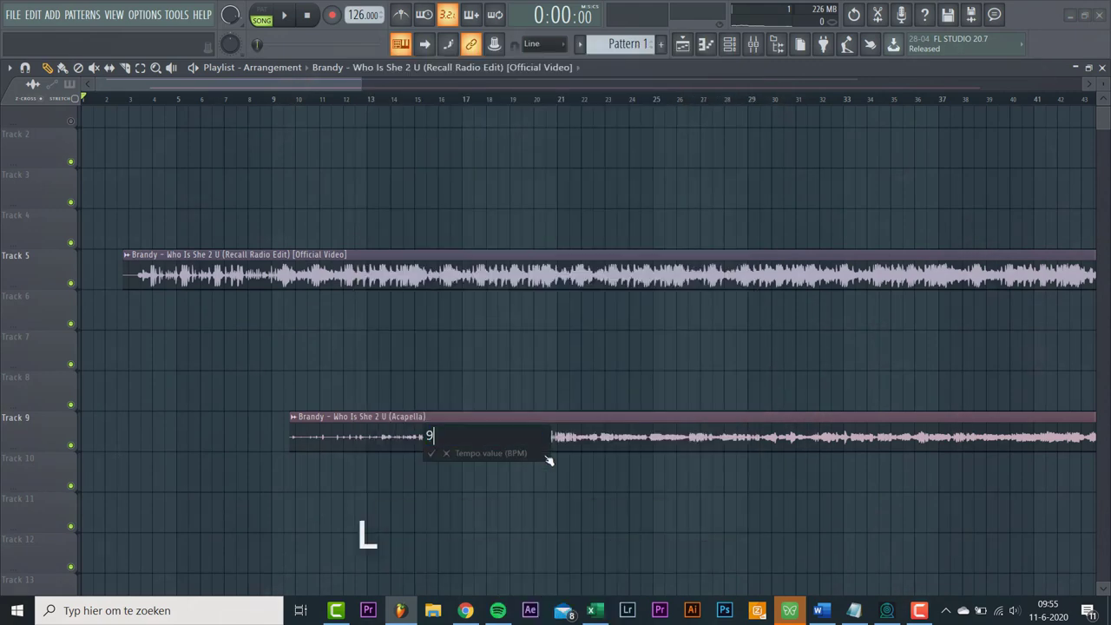
key(Return)
Step: Fit the Acapella clip to tempo at 91 BPM and pitch it down a few semitones
right_click(296, 424)
click(462, 487)
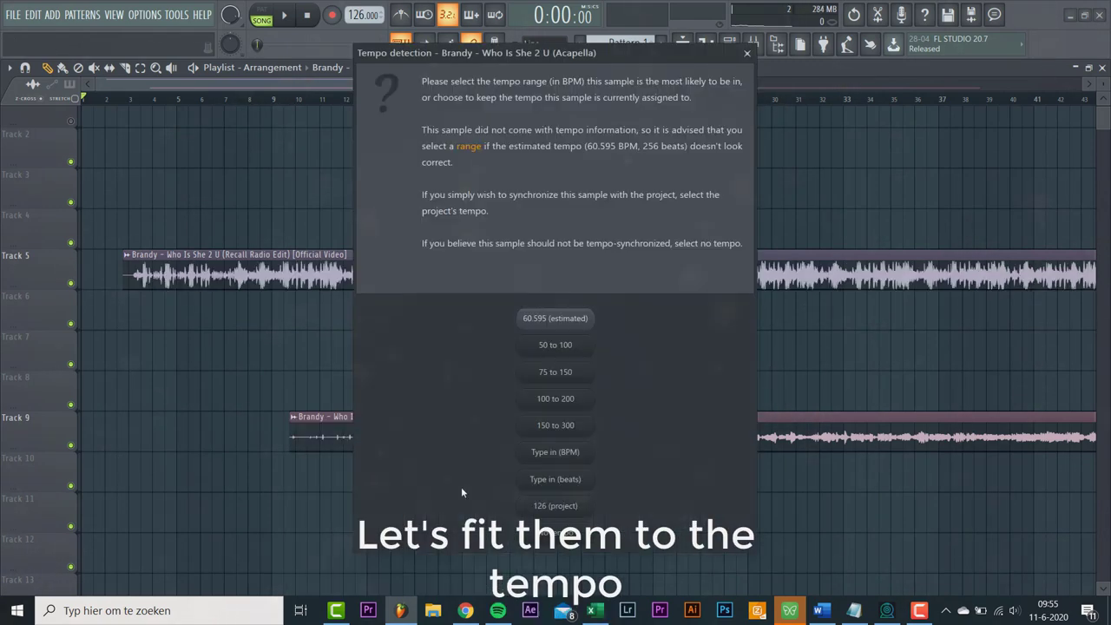
click(550, 459)
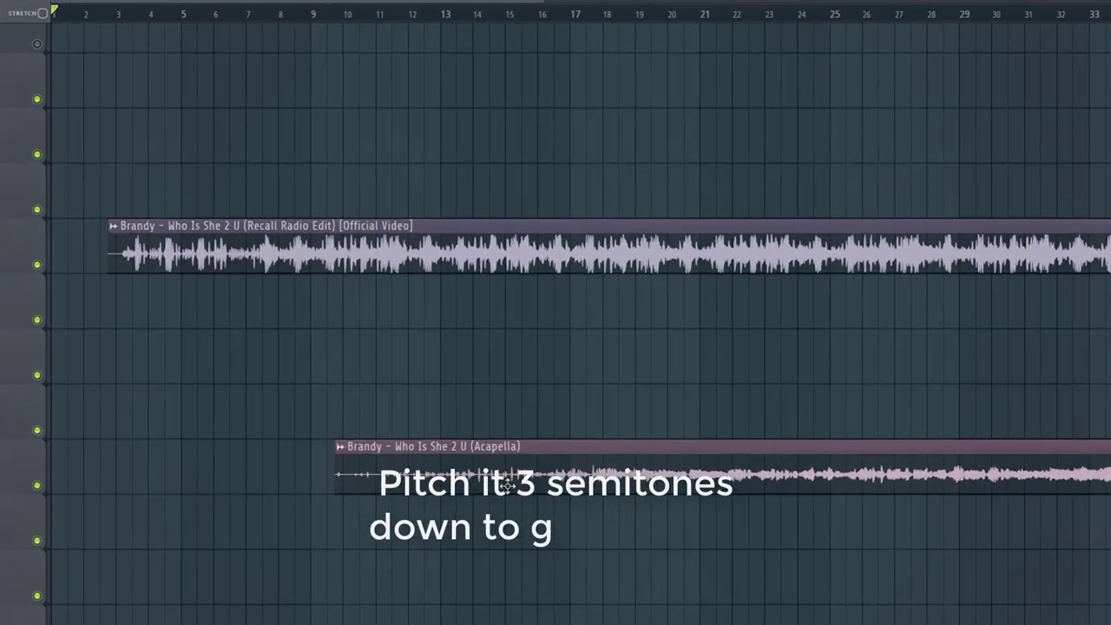
double_click(415, 439)
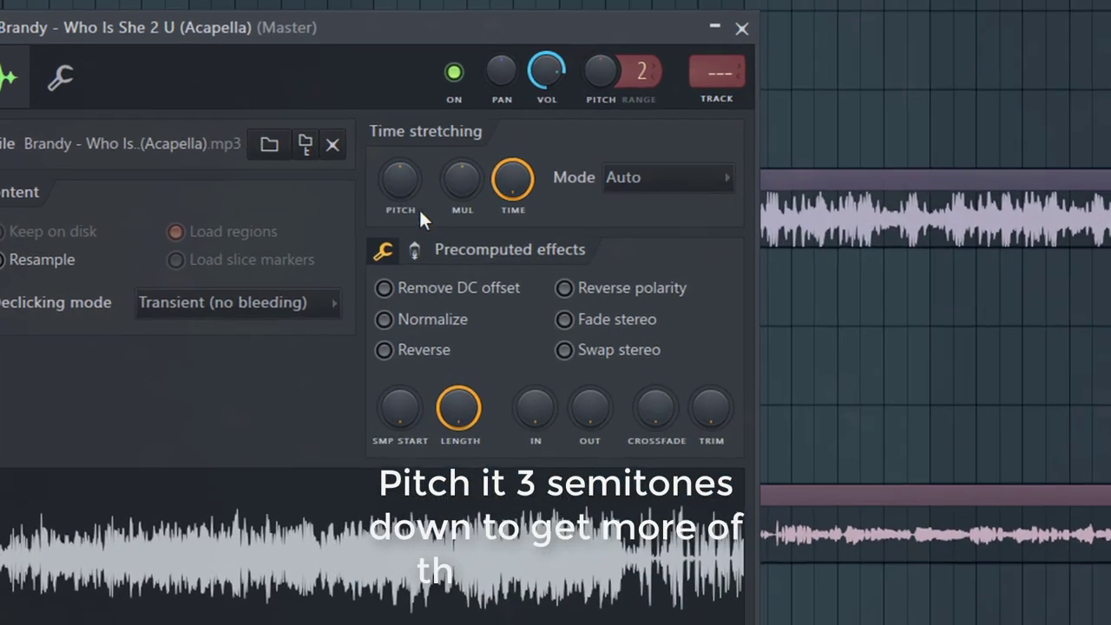
drag(278, 255, 278, 261)
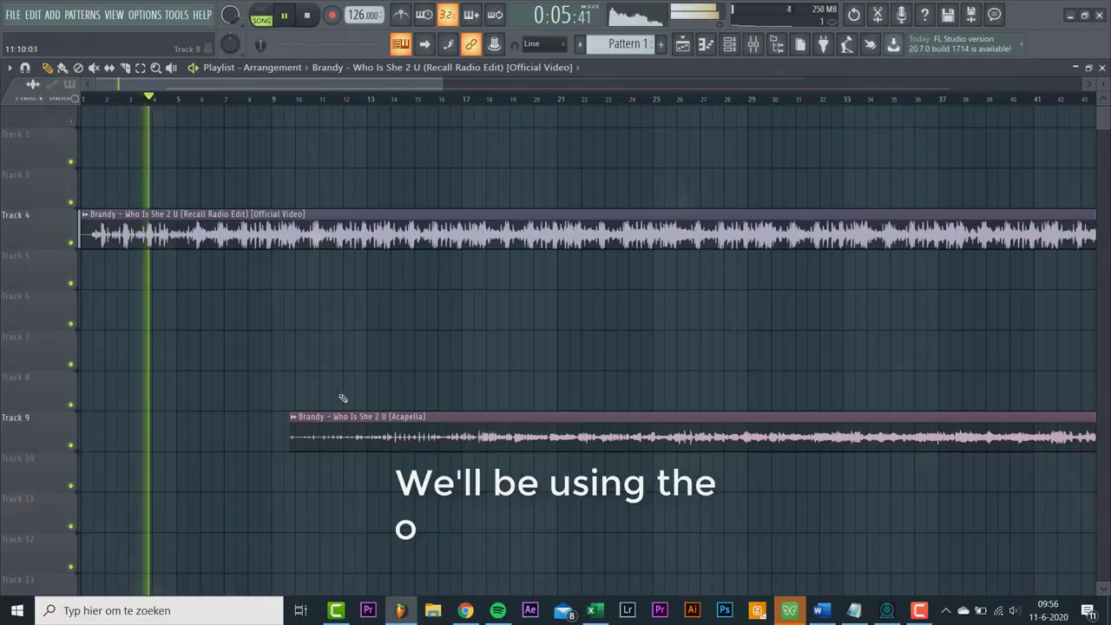
Step: Zoom the playlist to locate the first downbeat of the Radio Edit clip
scroll(158, 293, up, 3)
scroll(243, 283, up, 5)
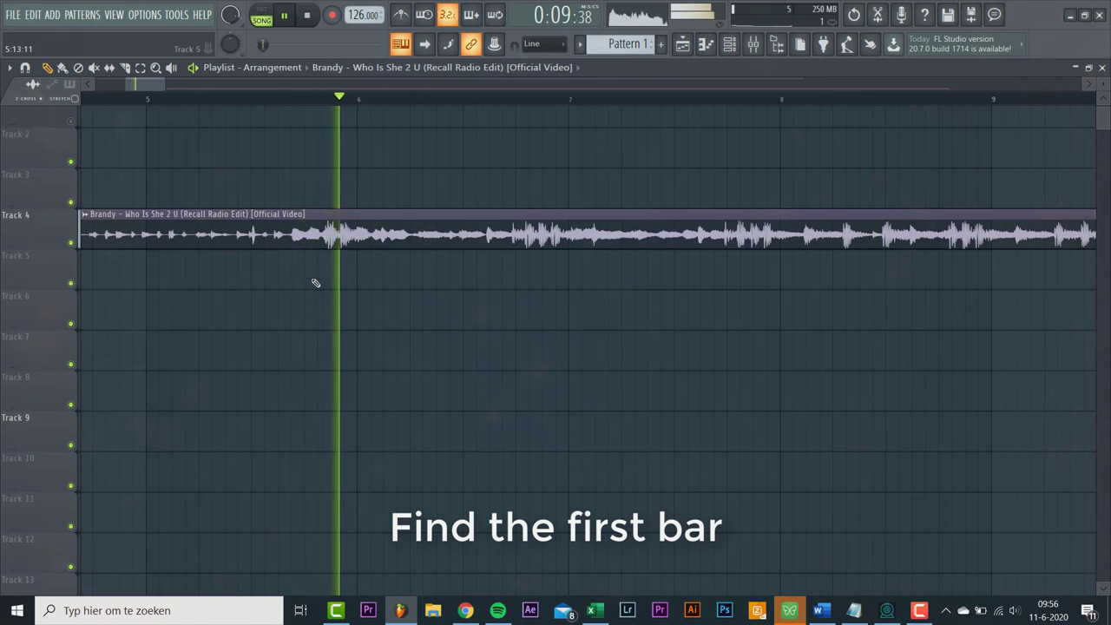
scroll(333, 200, up, 4)
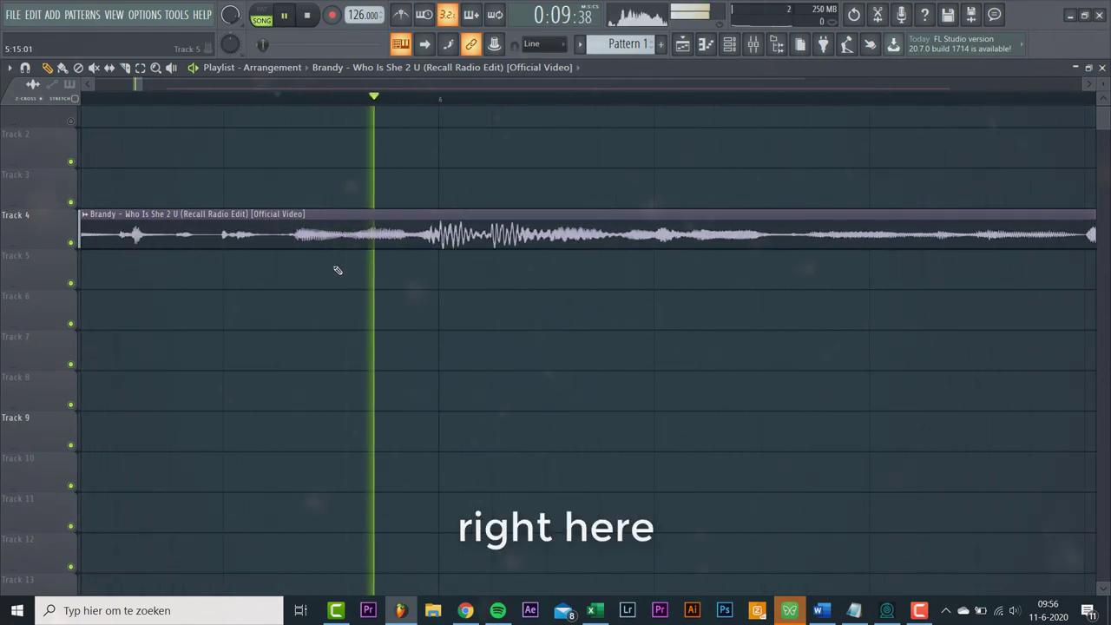
scroll(321, 274, down, 2)
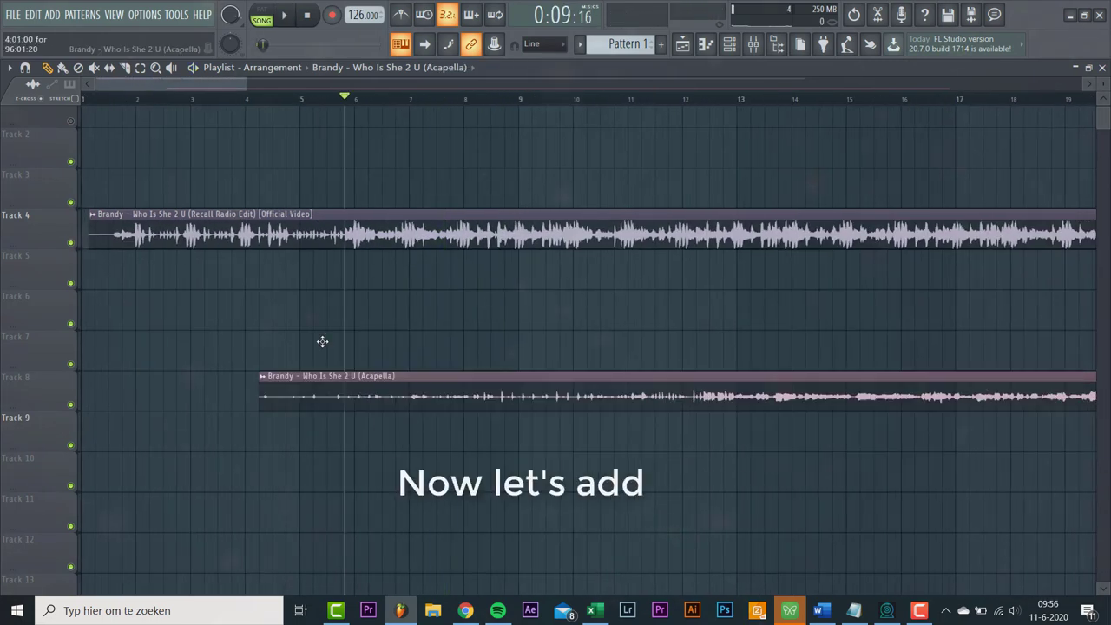
Step: Move the Acapella clip to Track 6 at bar 1, solo it, and audition from bar 9
drag(322, 341, 105, 313)
right_click(71, 323)
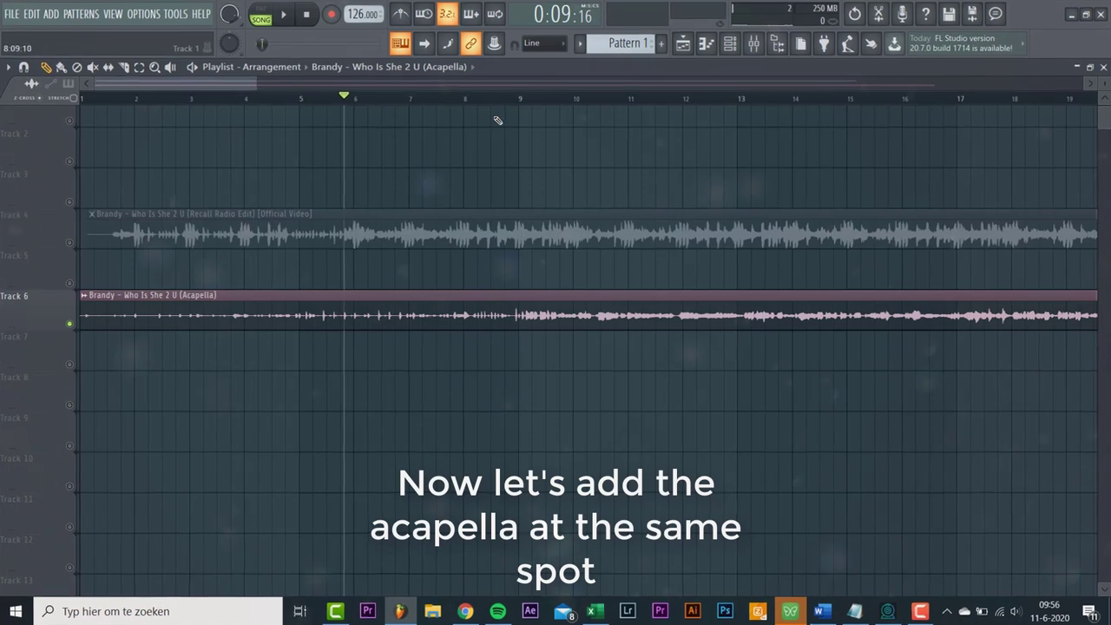
click(519, 98)
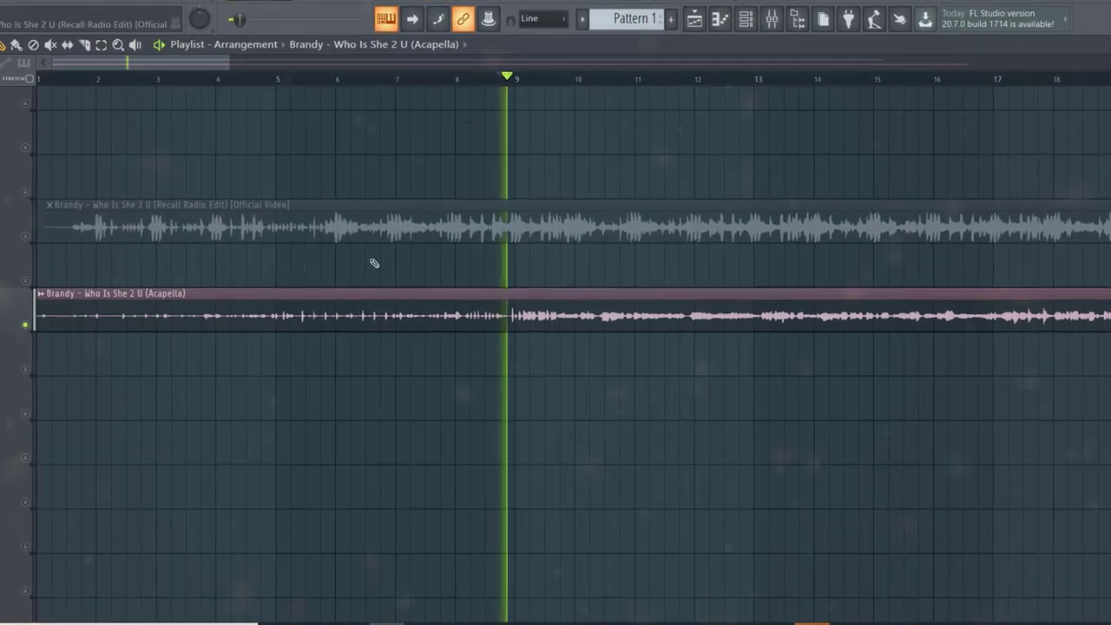
key(space)
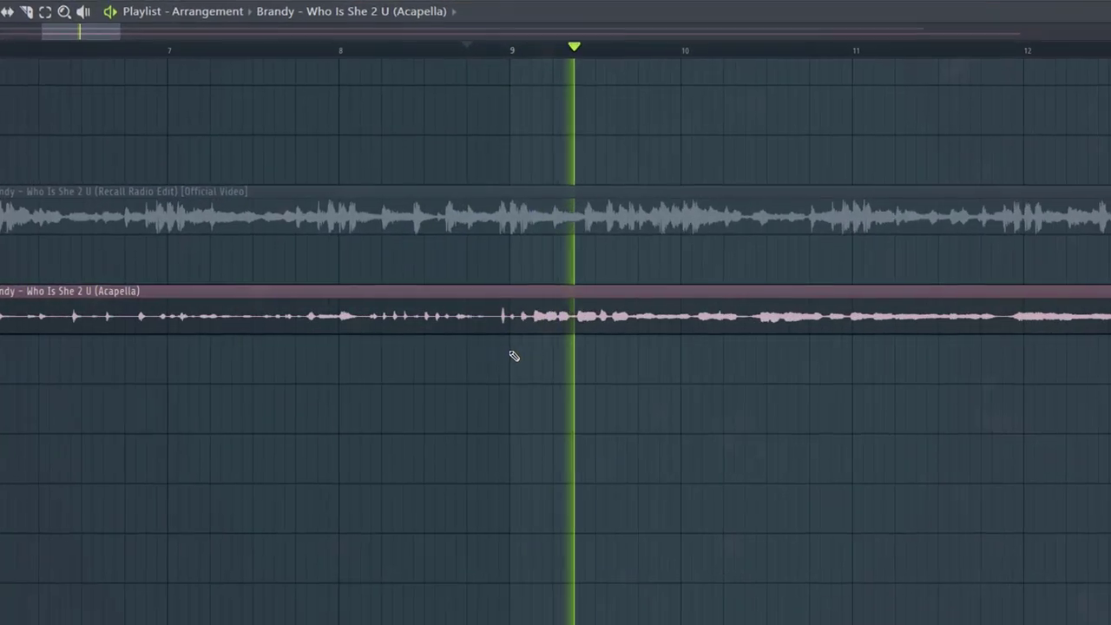
click(487, 43)
key(space)
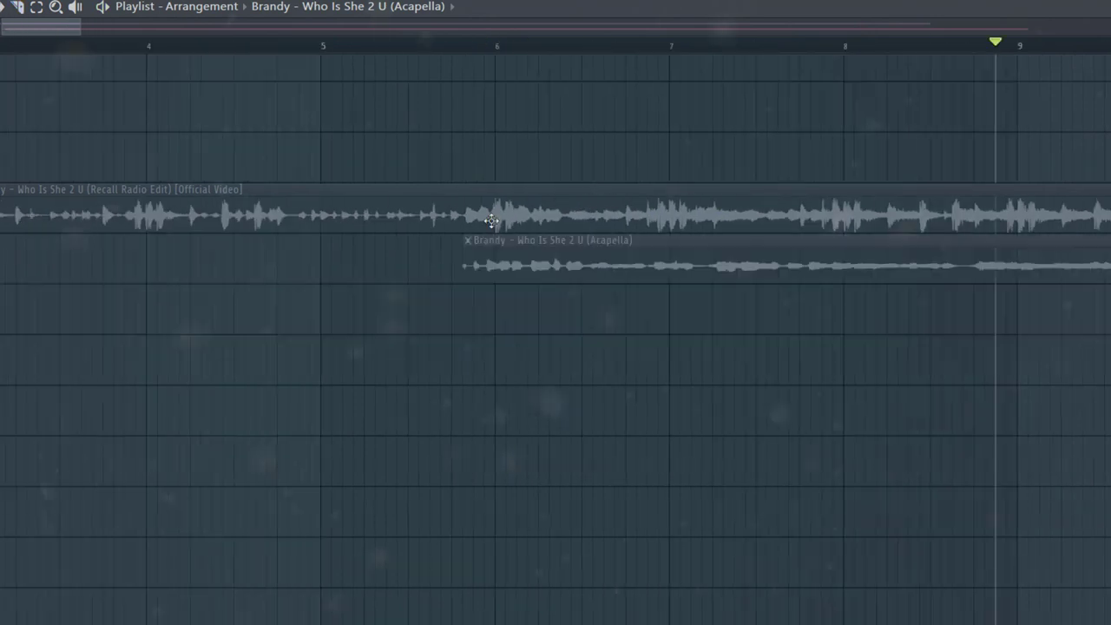
Step: Shift the Acapella clip right to line up with the vocal and play it back
drag(378, 269, 385, 243)
key(space)
scroll(226, 327, down, 5)
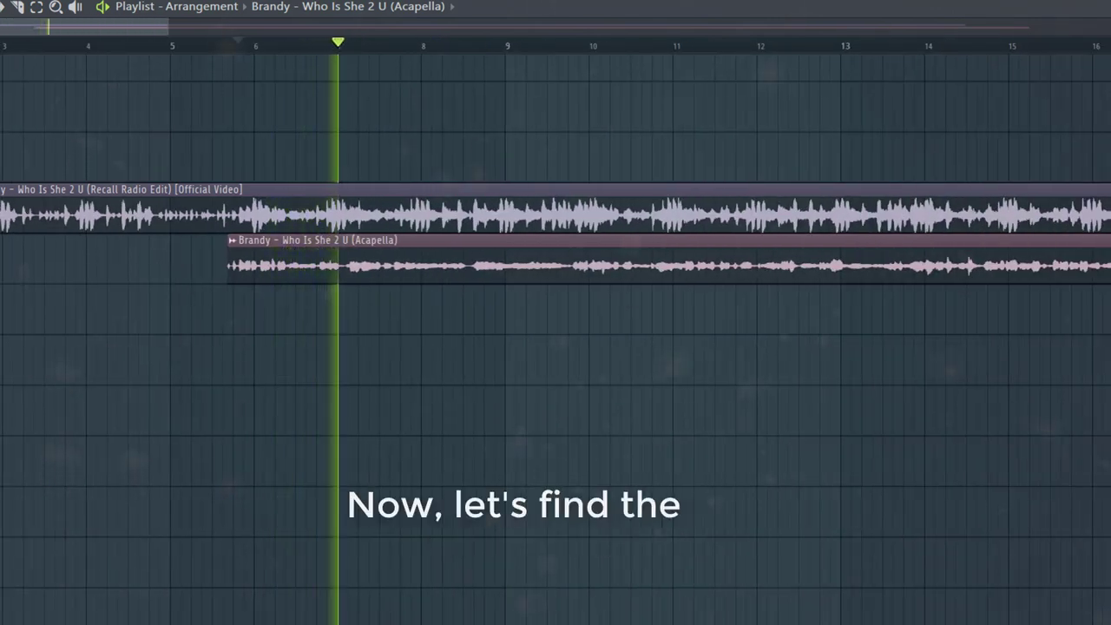
scroll(410, 52, down, 3)
scroll(429, 220, right, 5)
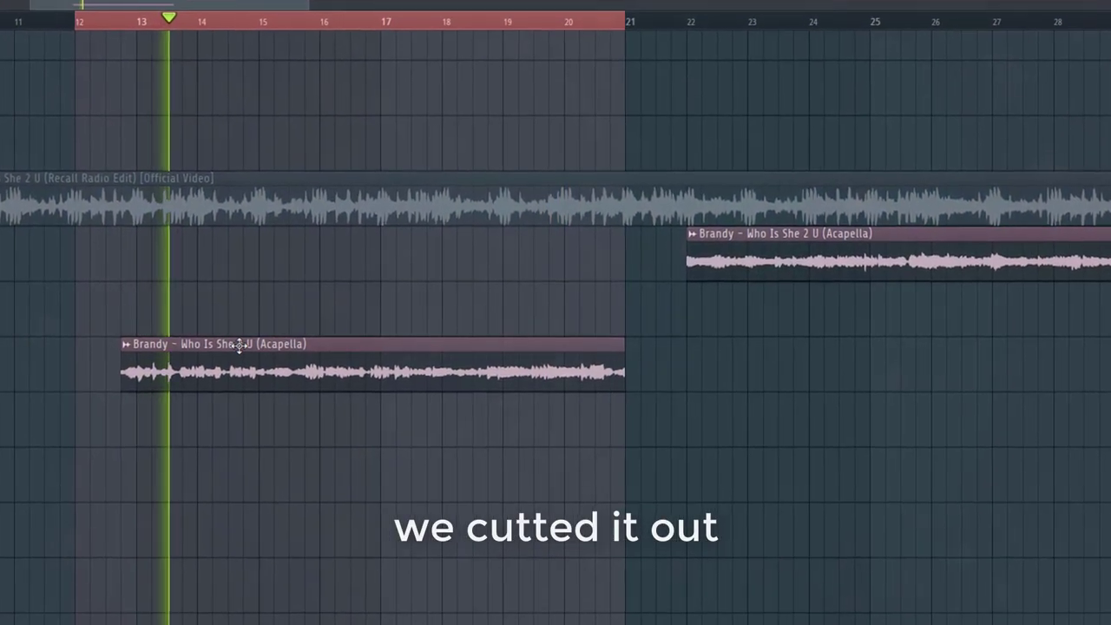
key(space)
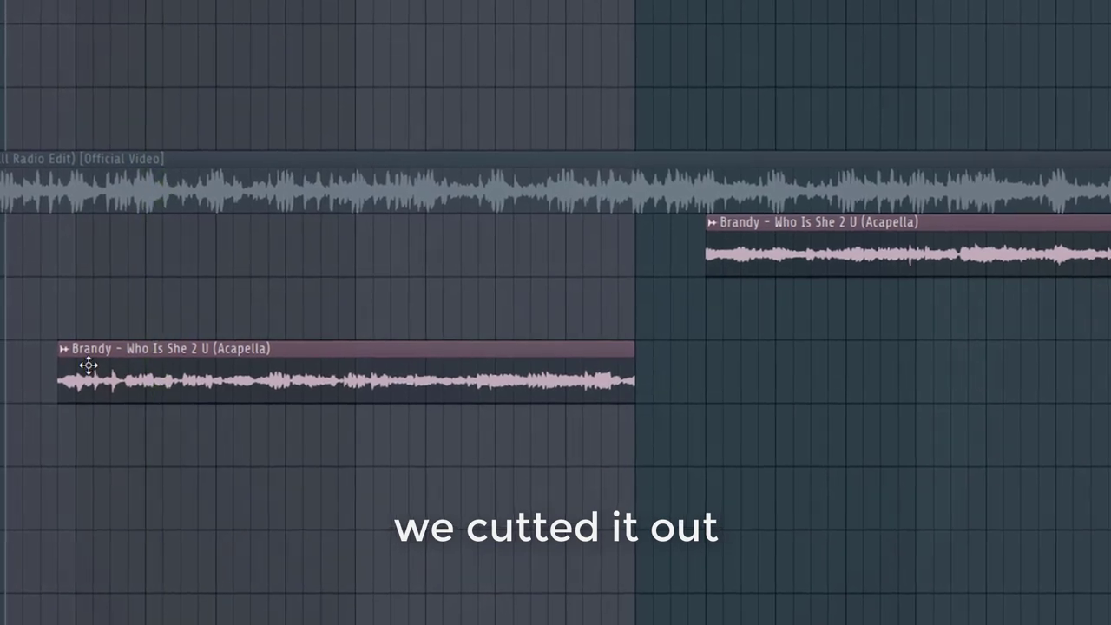
Step: Save the acapella clip as its own unique sample
click(63, 349)
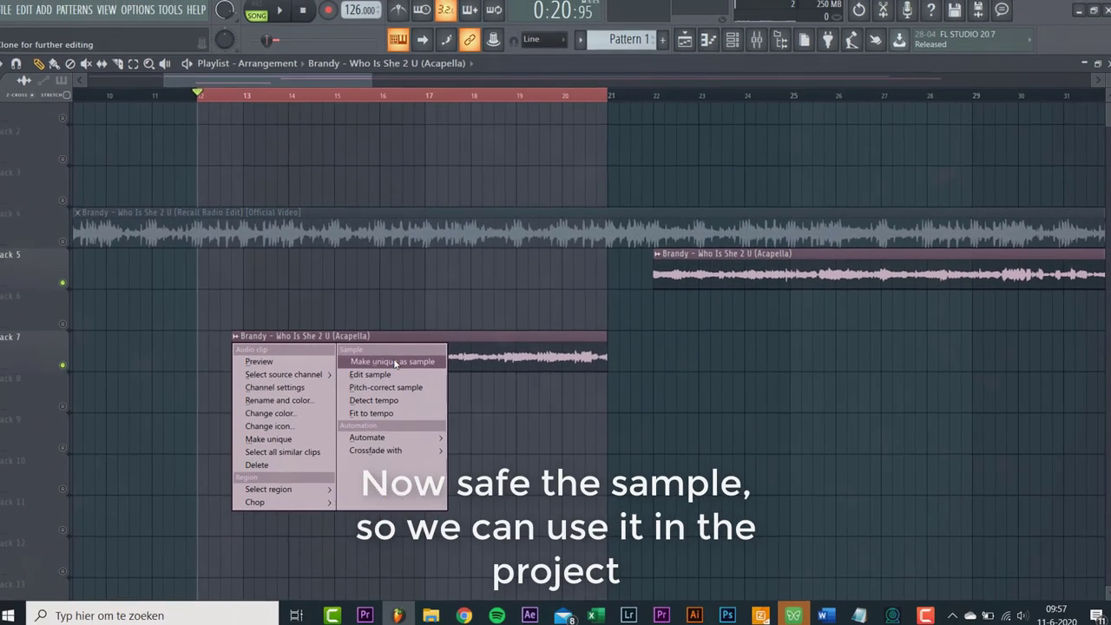
click(372, 369)
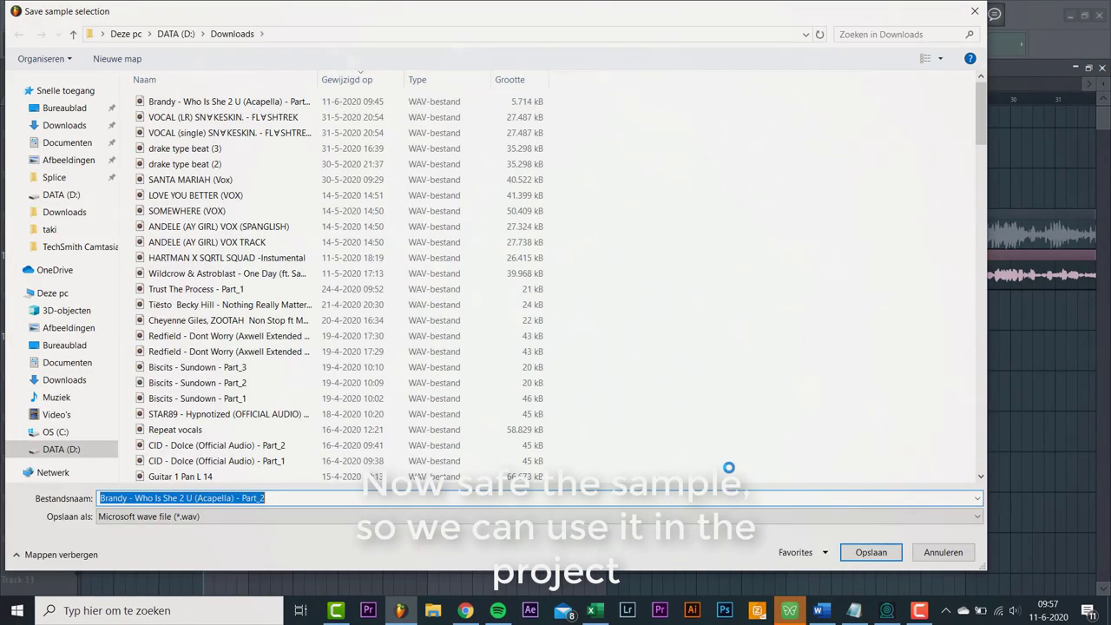
key(Return)
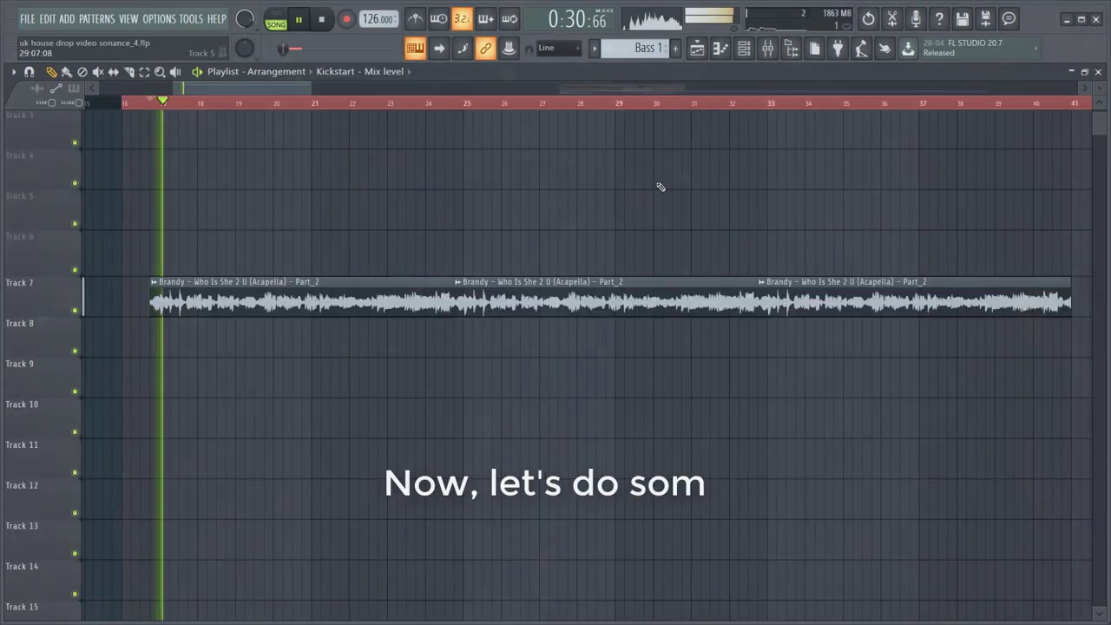
Step: Open the Mixer and load FabFilter Pro-Q 2 on the acapella's insert
click(769, 49)
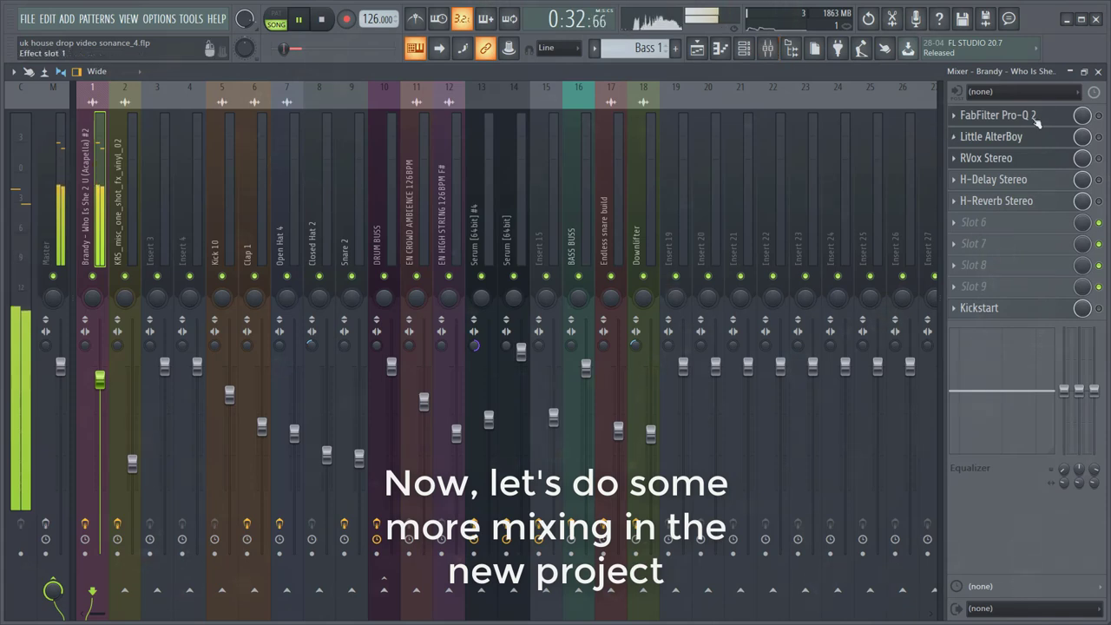
click(1064, 115)
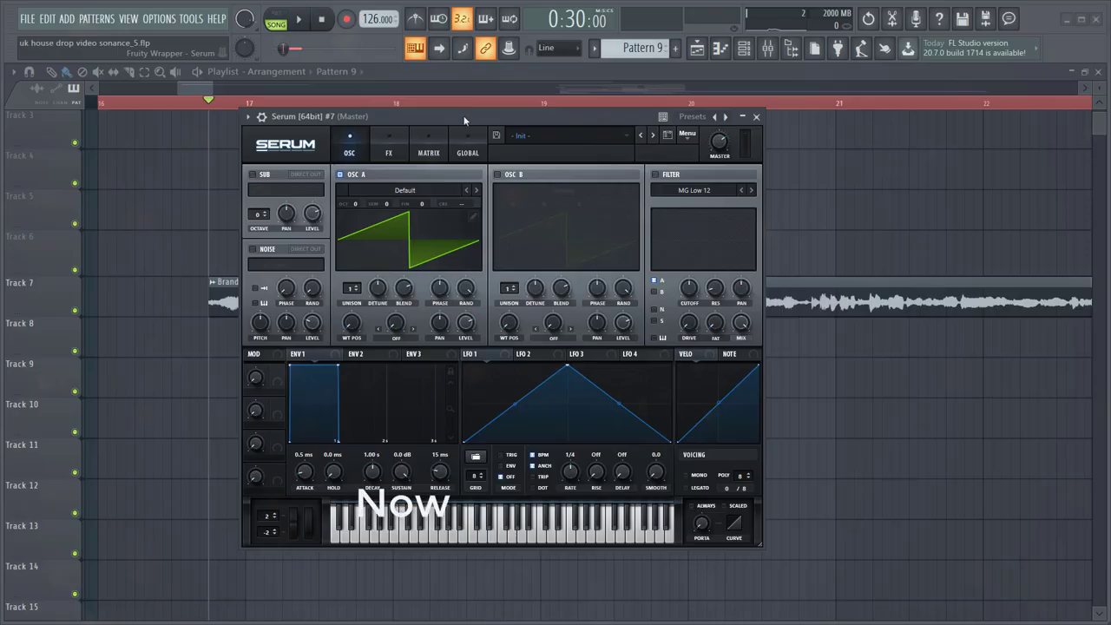
Step: Load the BS Redfield preset from Dirty Tech Vol. 2 into Serum
drag(464, 121, 478, 123)
click(540, 140)
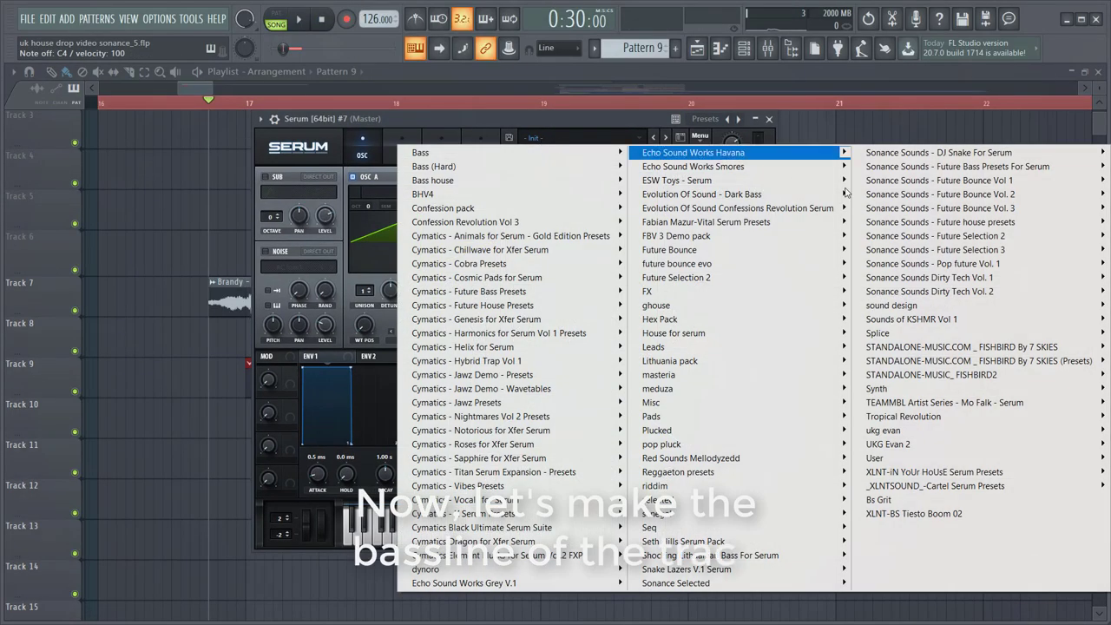
mouse_move(984, 295)
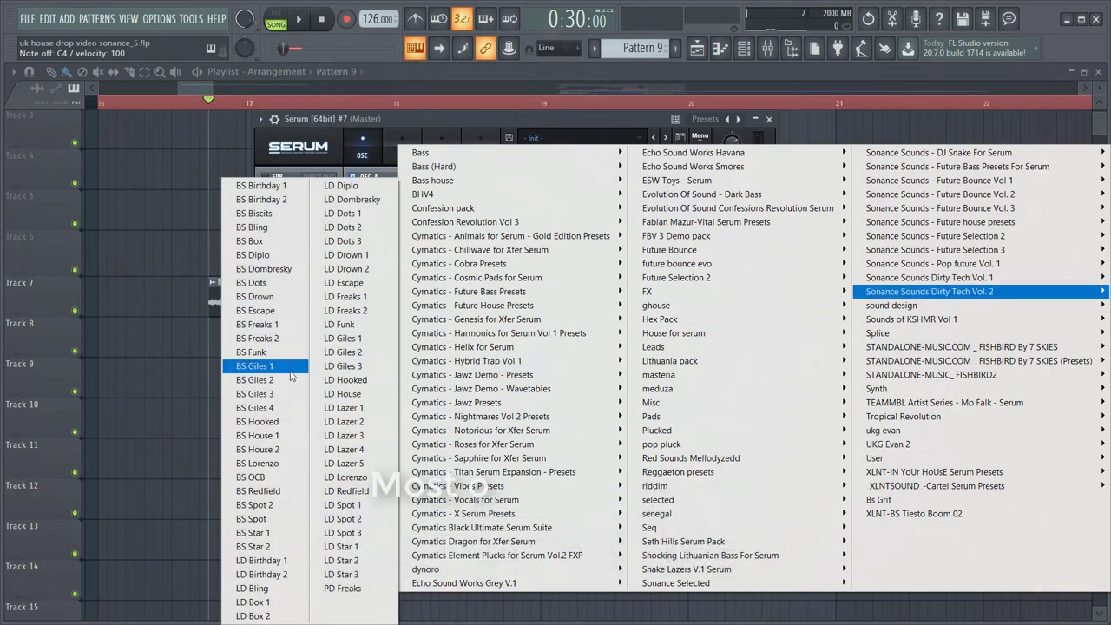
click(288, 491)
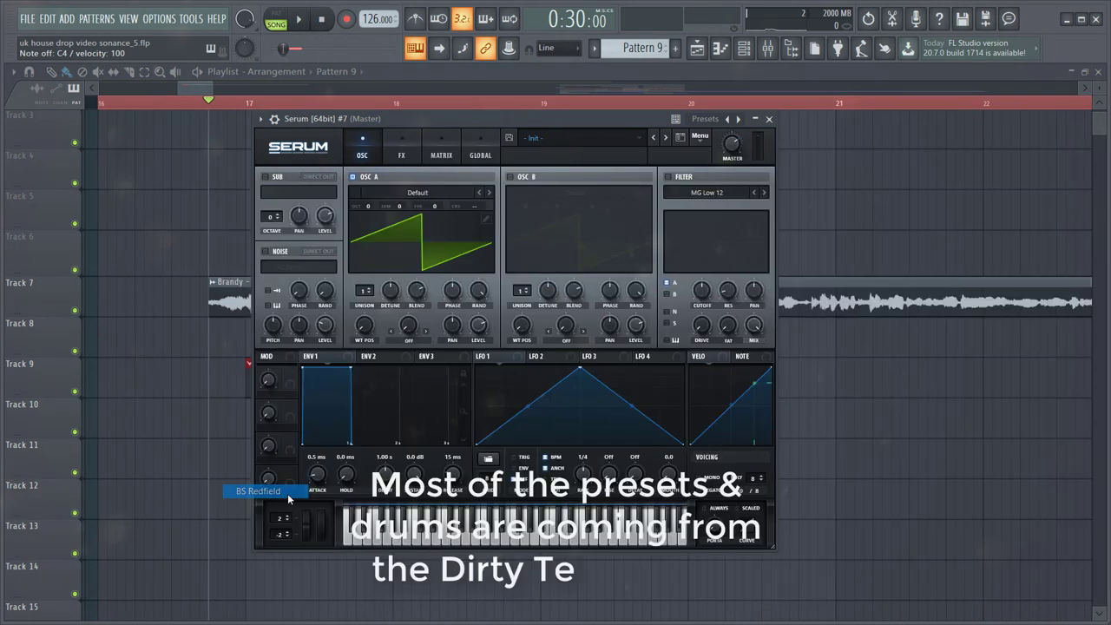
Step: Lengthen Serum's Env1 release slightly, then open the Serum #7 piano roll
click(768, 120)
click(414, 444)
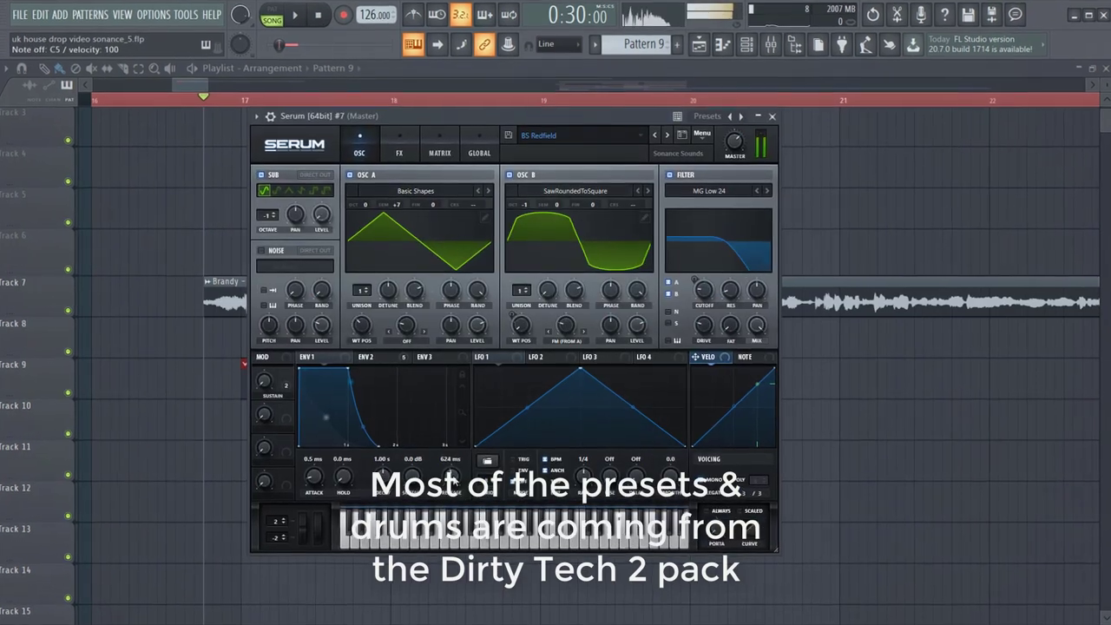
scroll(437, 508, up, 2)
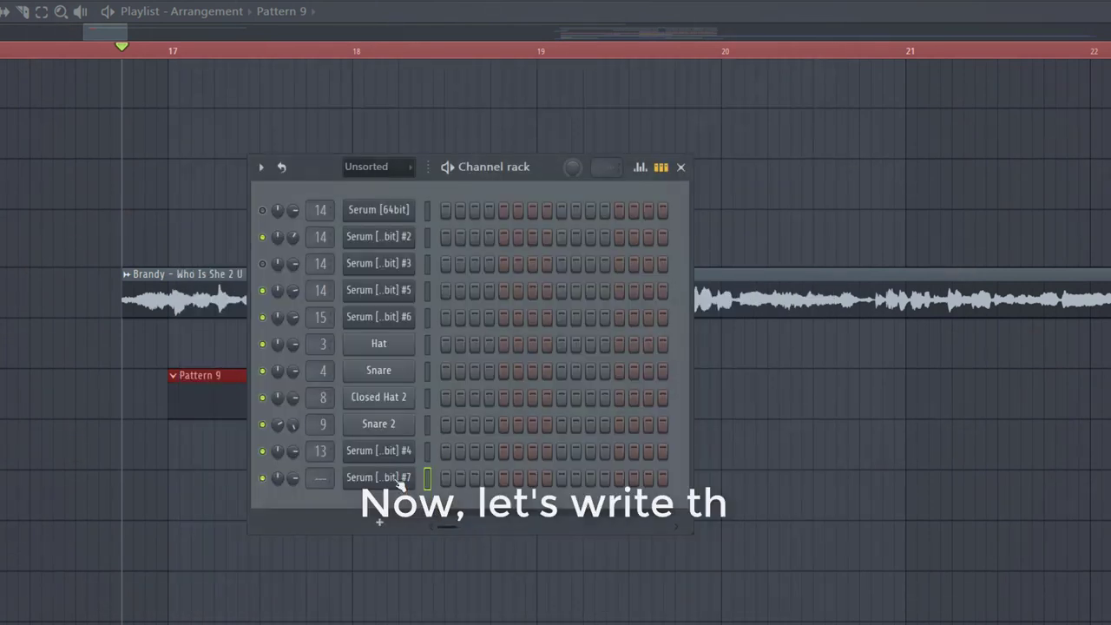
right_click(400, 485)
click(404, 458)
Step: Place the first A#3 melody note and audition it
click(139, 323)
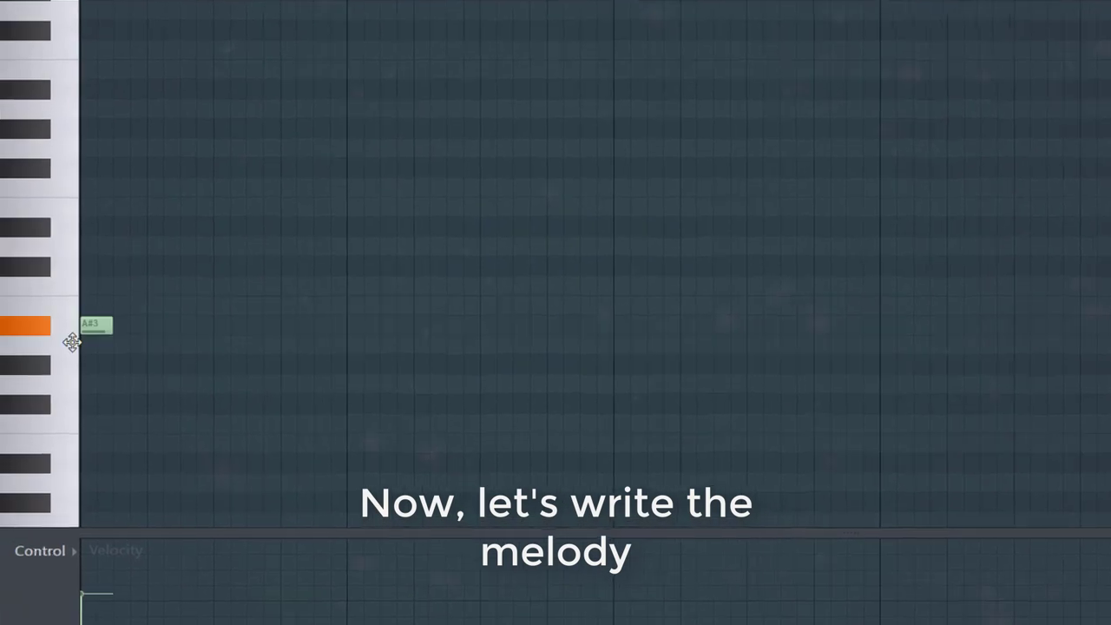
key(space)
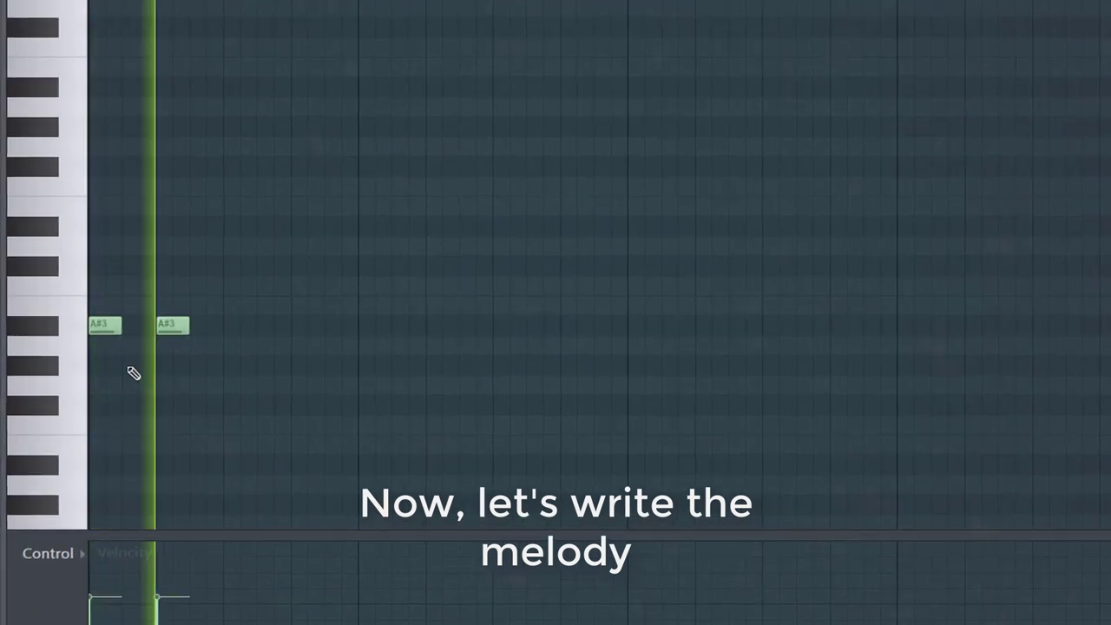
key(space)
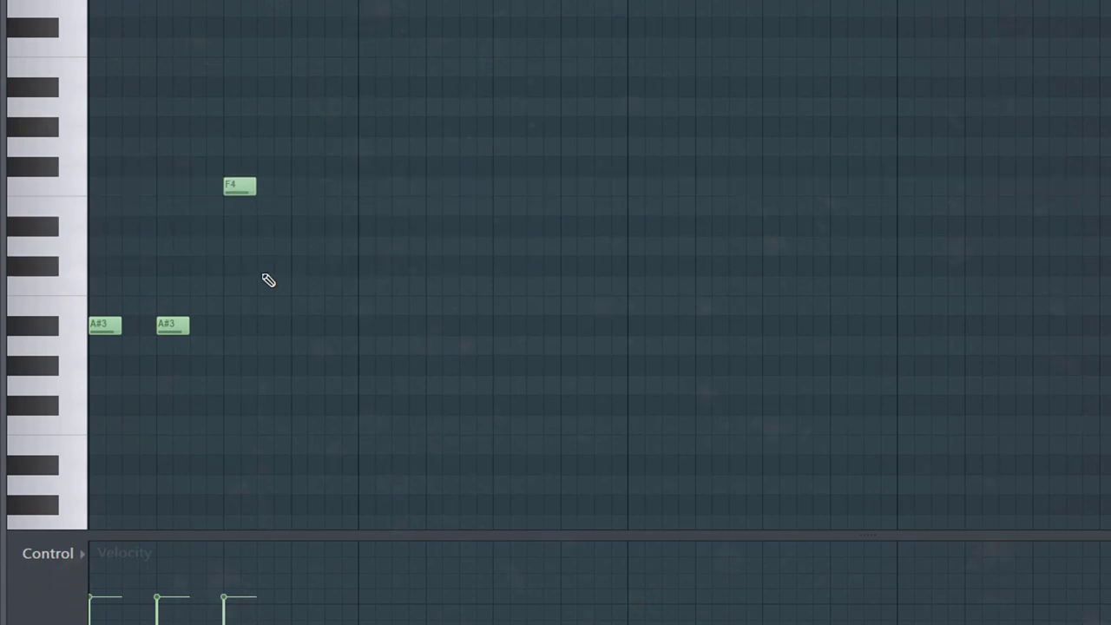
key(space)
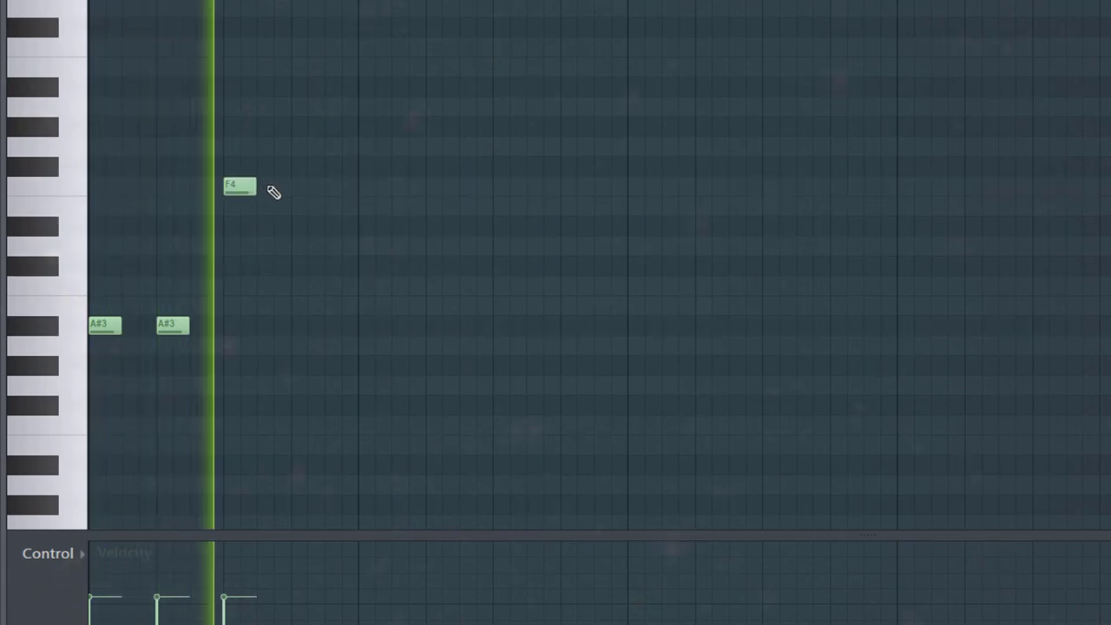
Step: Add the F4 and F#4 notes and three C#4 notes, then bring up quantize
click(278, 187)
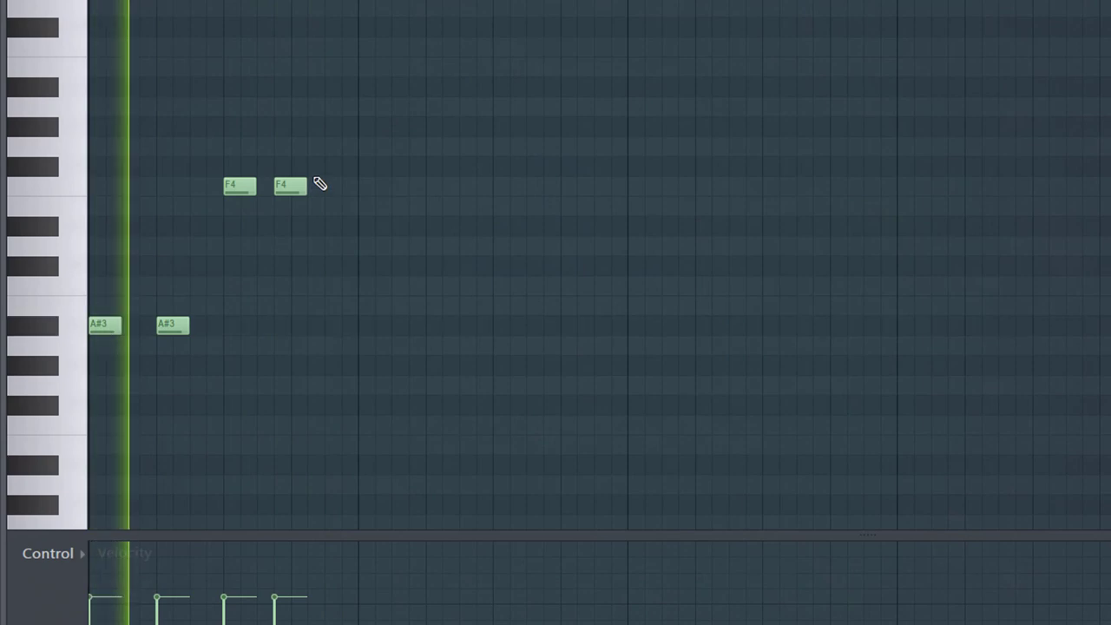
key(g)
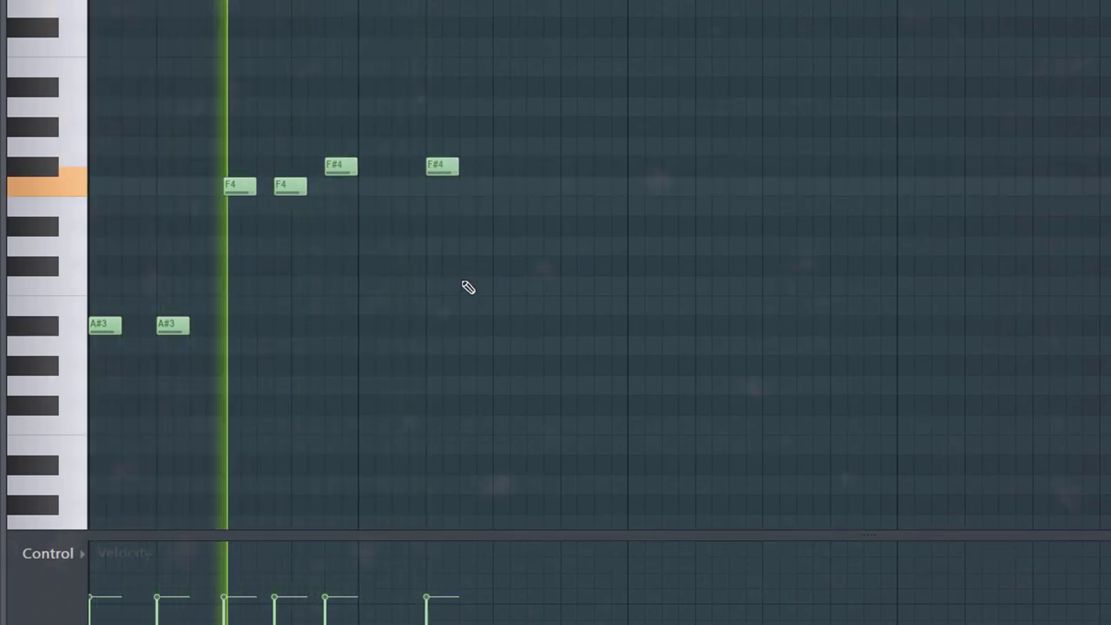
click(504, 273)
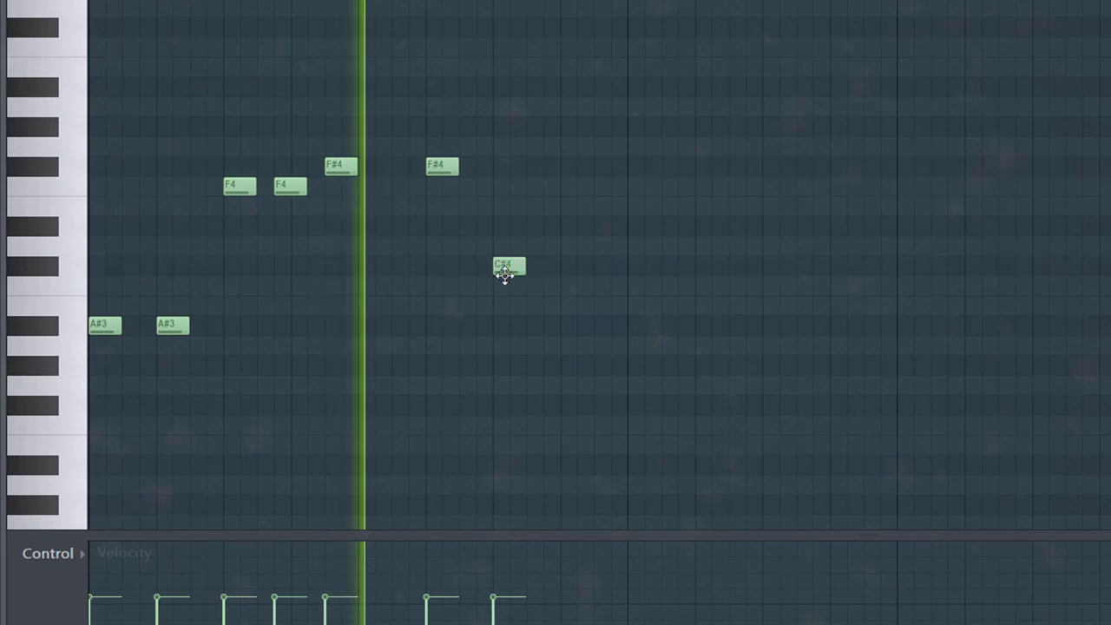
click(550, 270)
click(597, 271)
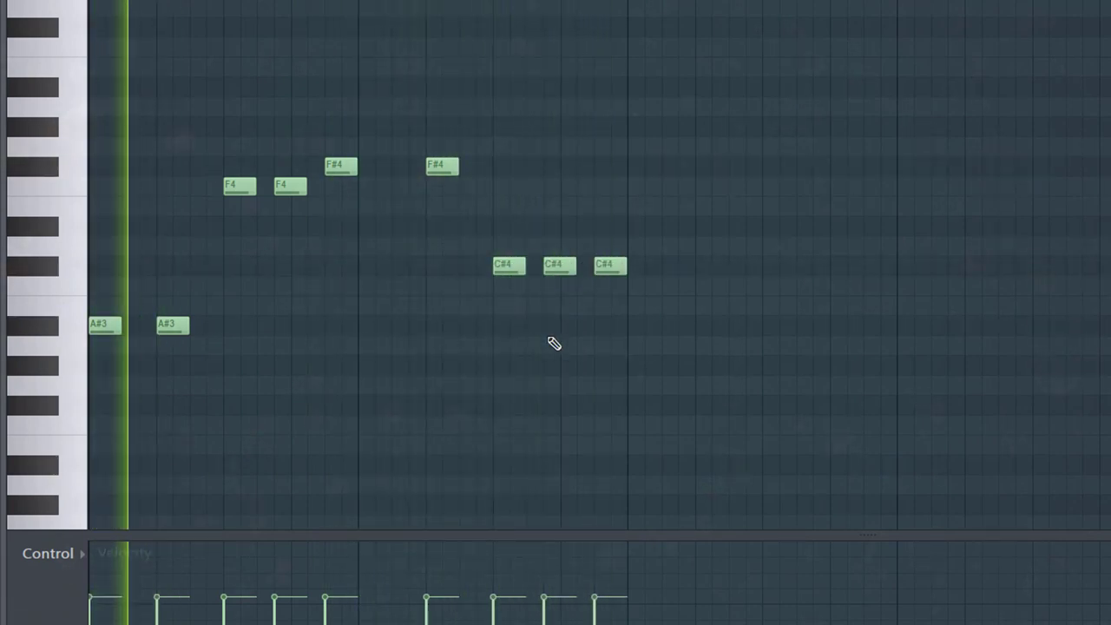
key(alt+q)
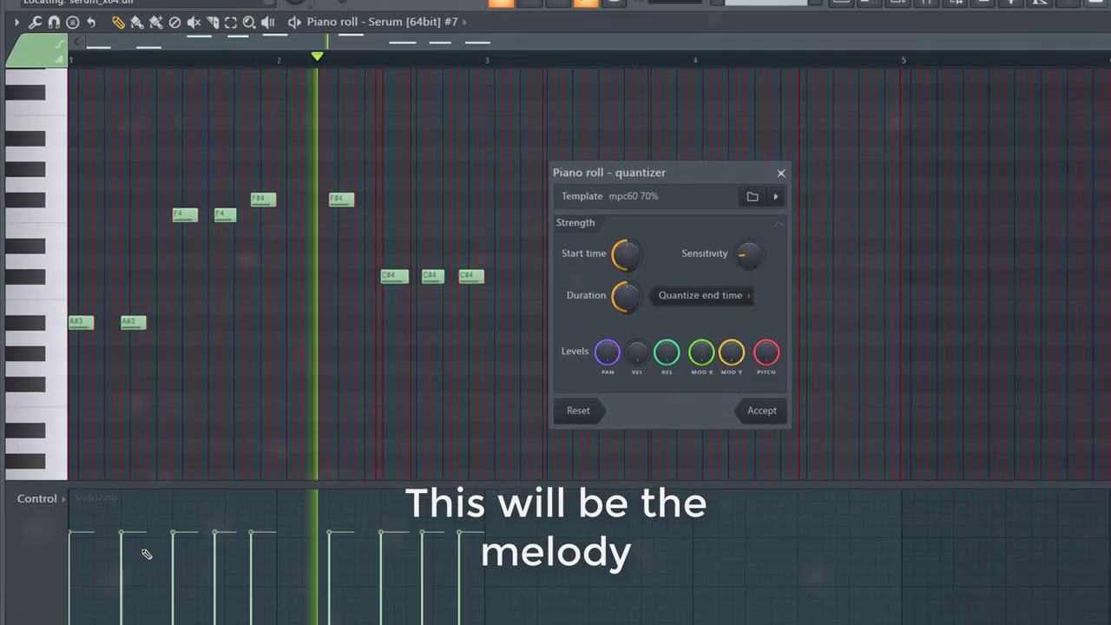
Step: Close the quantize dialog and browse presets for the Serum #5 layer
key(Escape)
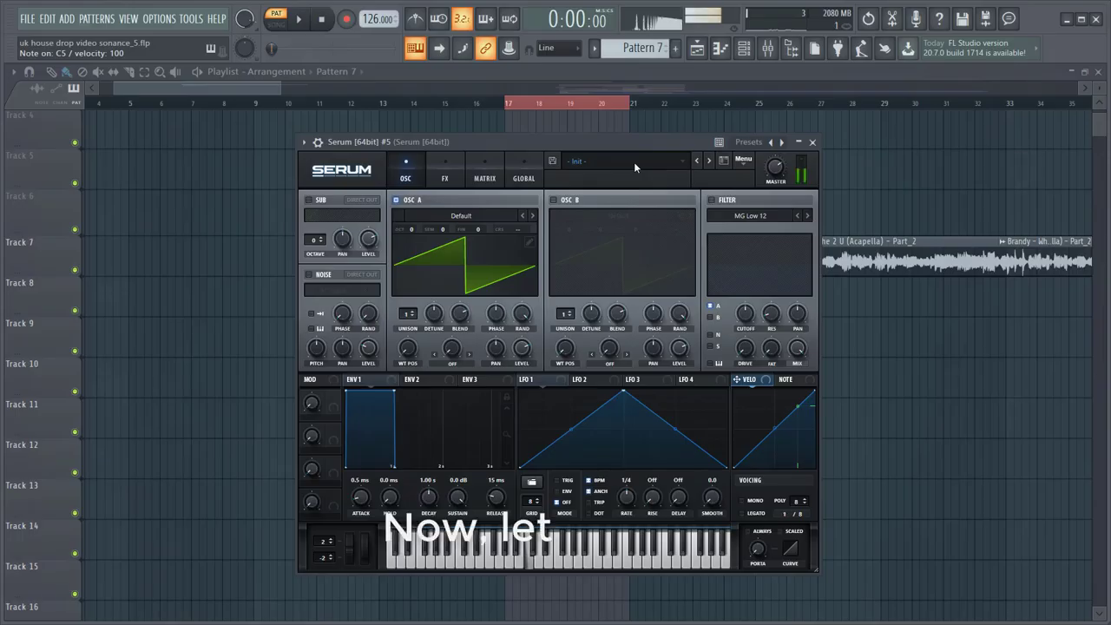
click(634, 162)
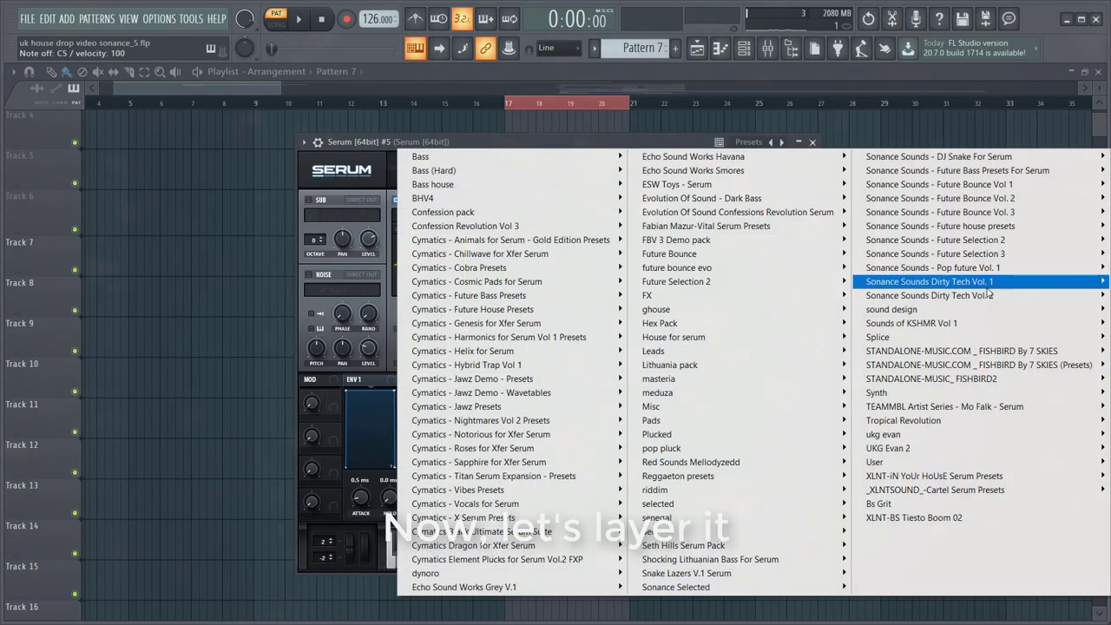
Step: Load BS Dots into Serum #5 and BS Organ from Future Selection 3 into Serum #2
mouse_move(988, 296)
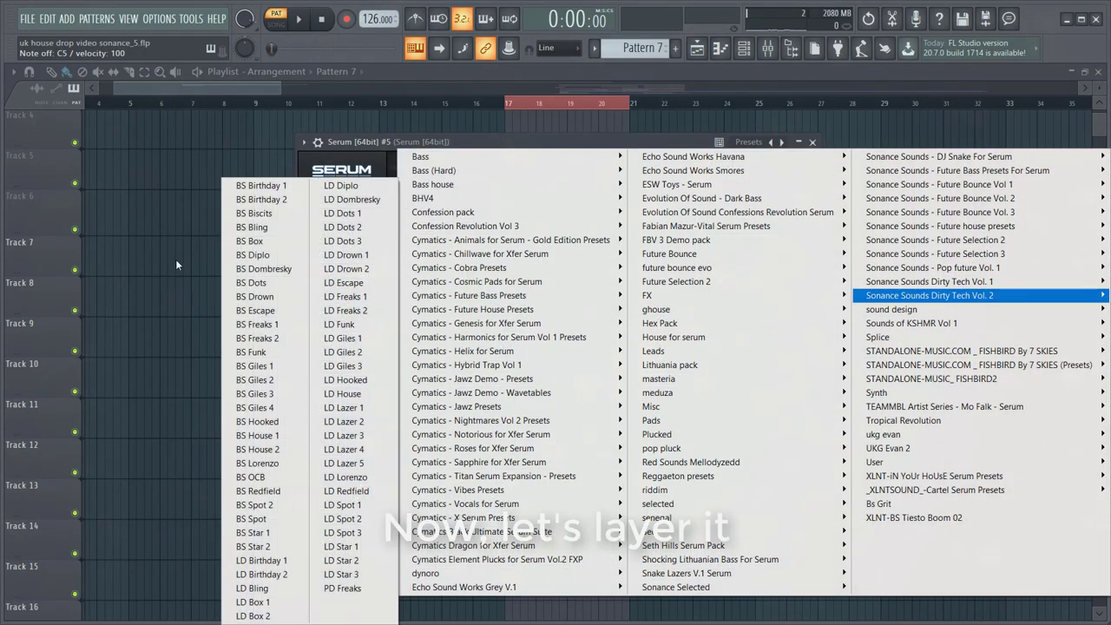
click(246, 284)
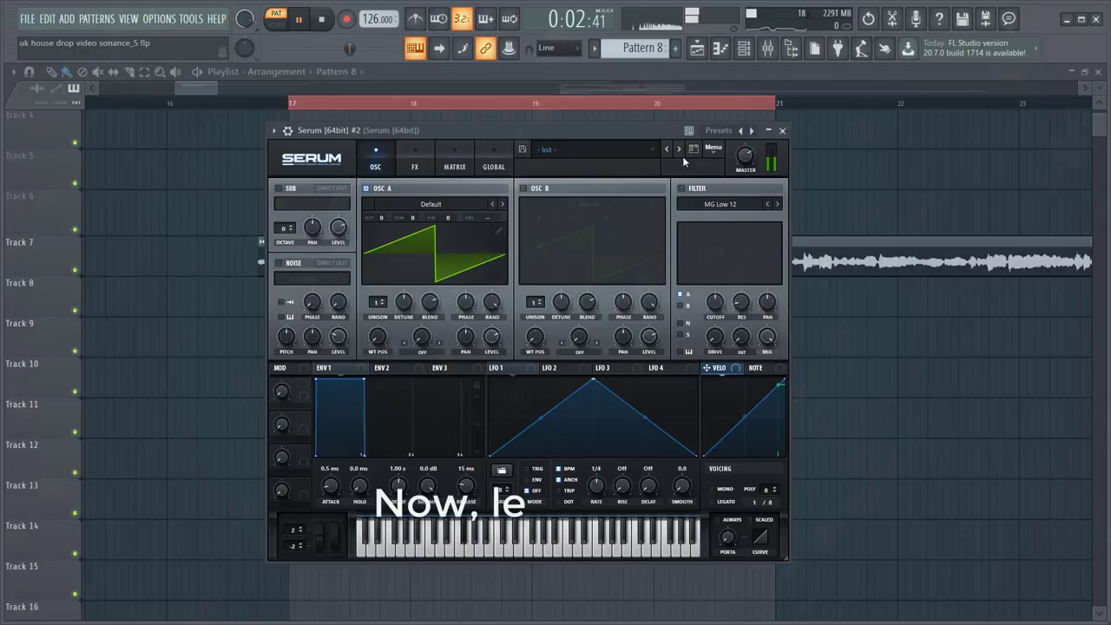
click(712, 149)
click(623, 148)
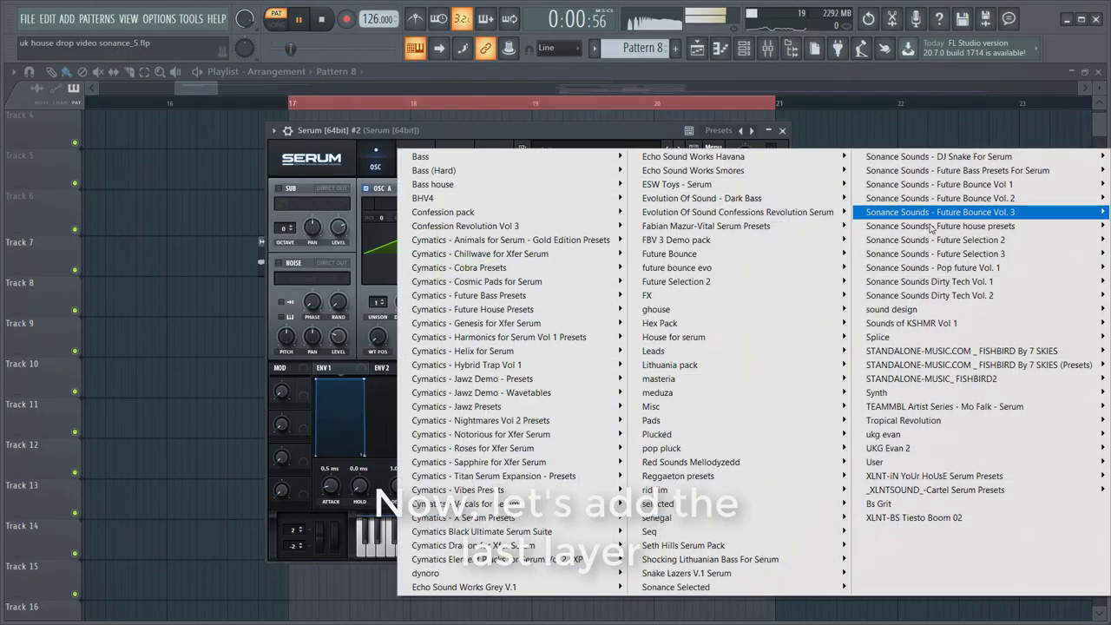
mouse_move(974, 255)
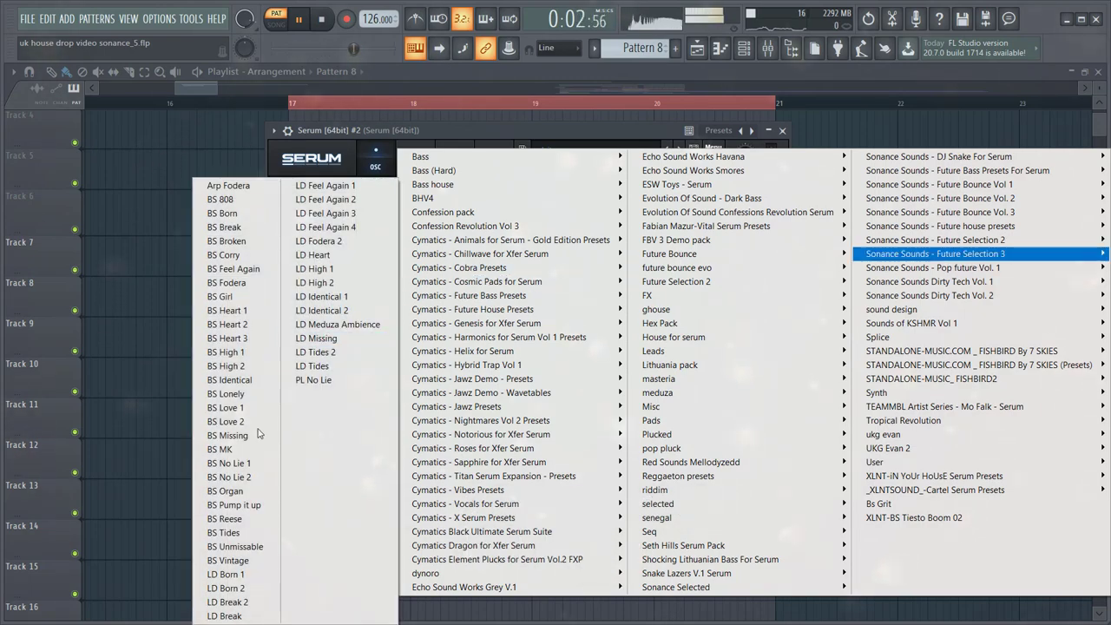
click(225, 491)
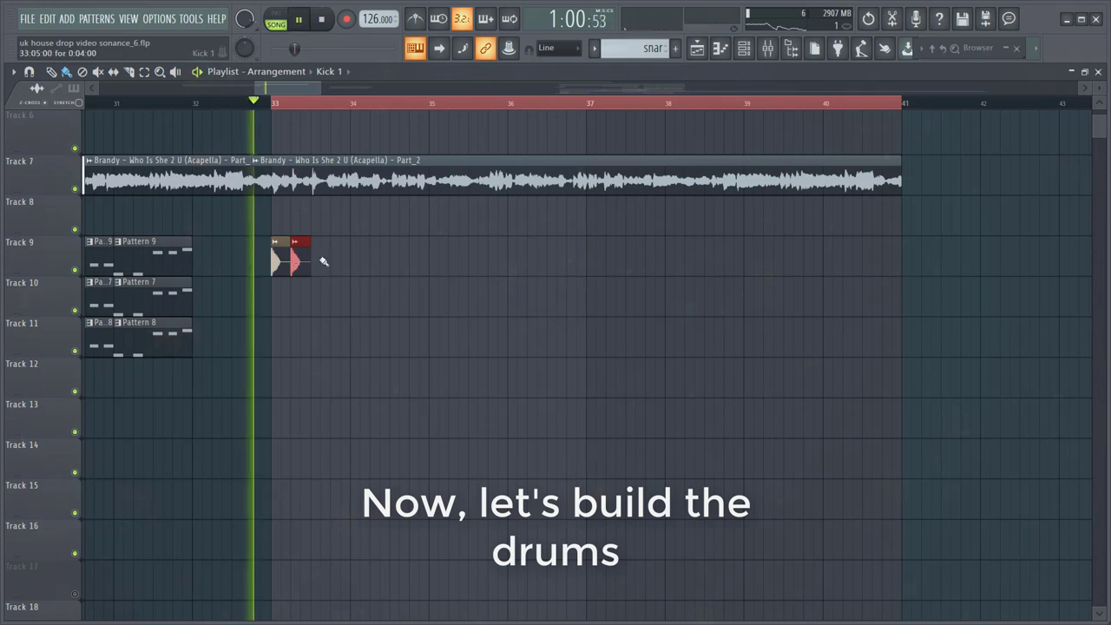
Step: Add two more Kick 1 clips on Track 9, move the playhead near bar 37, and place the first Clap 1 on Track 10
click(320, 260)
click(339, 261)
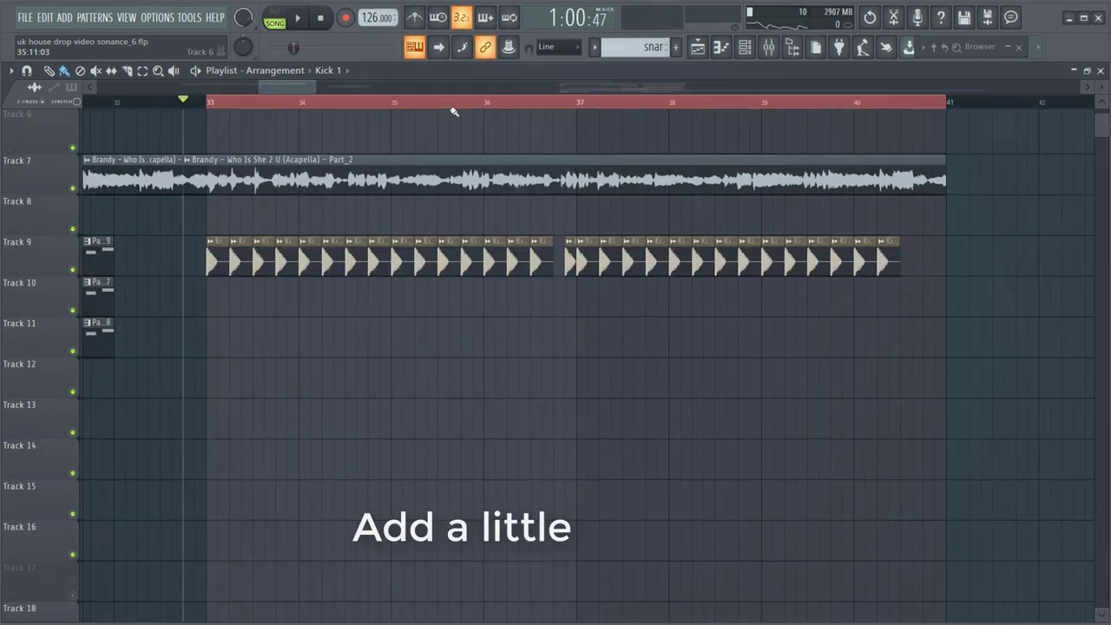
click(448, 103)
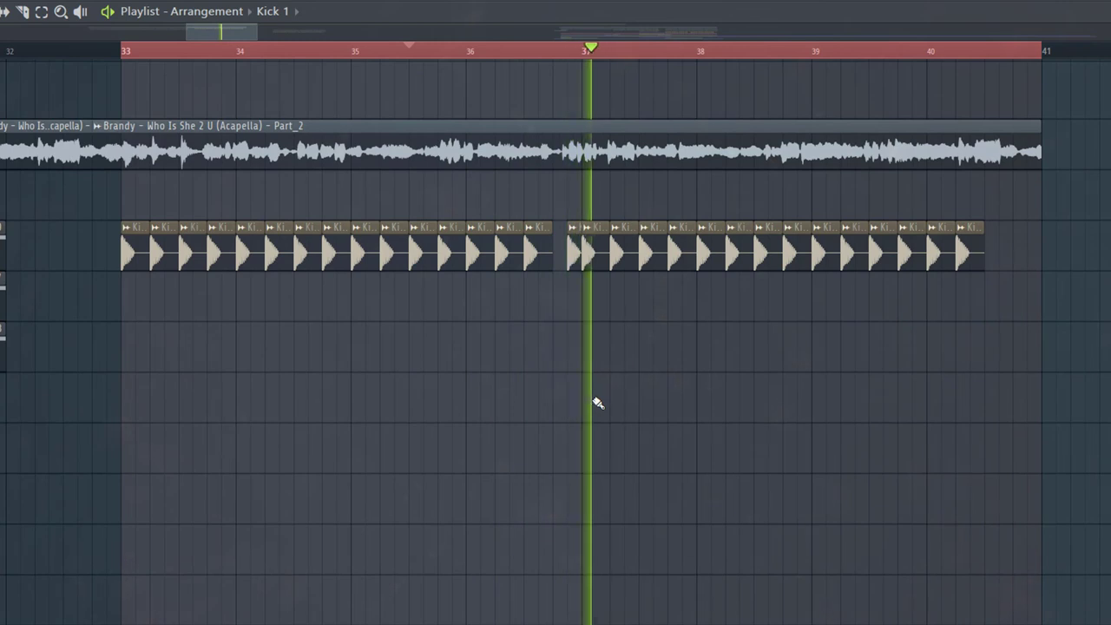
click(154, 301)
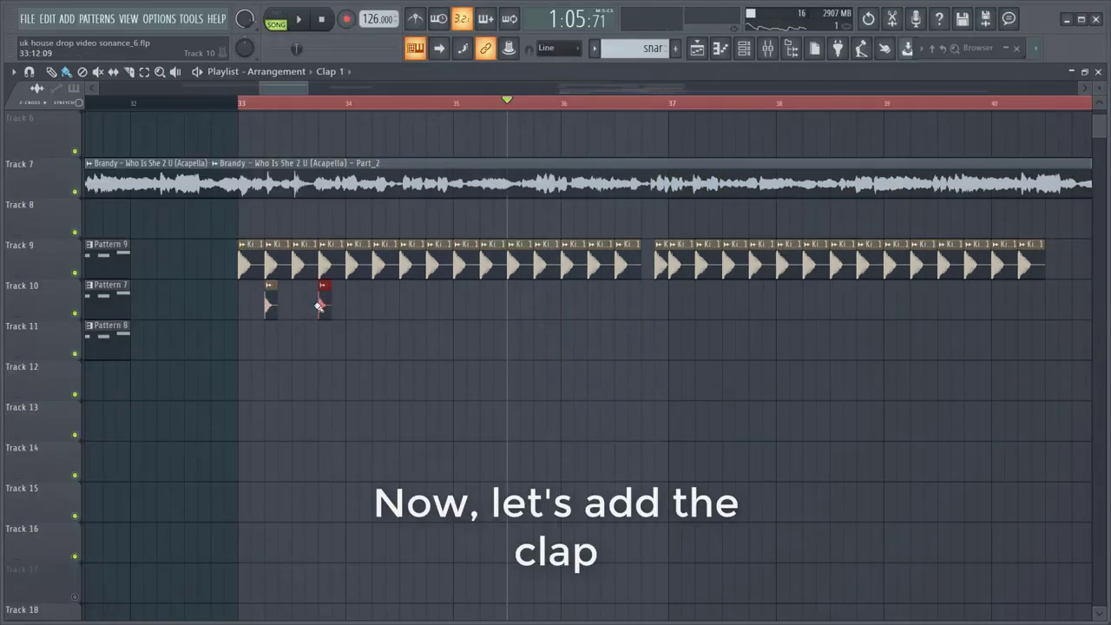
Step: Adjust the Clap 1 #2 sample settings for its Track 11 hit
scroll(379, 312, up, 2)
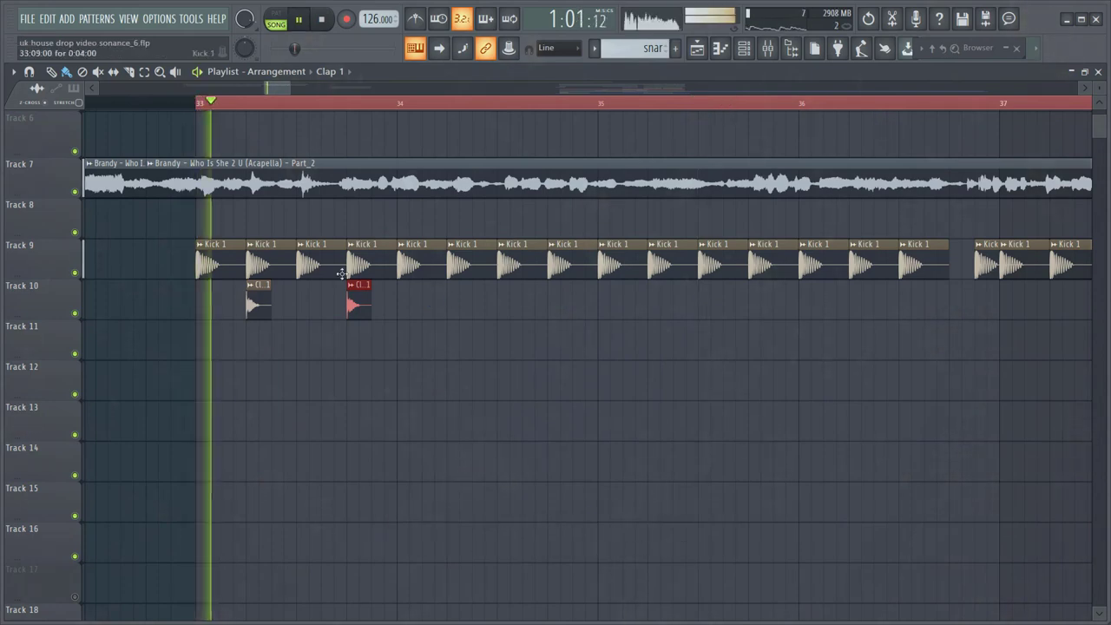
scroll(434, 297, up, 2)
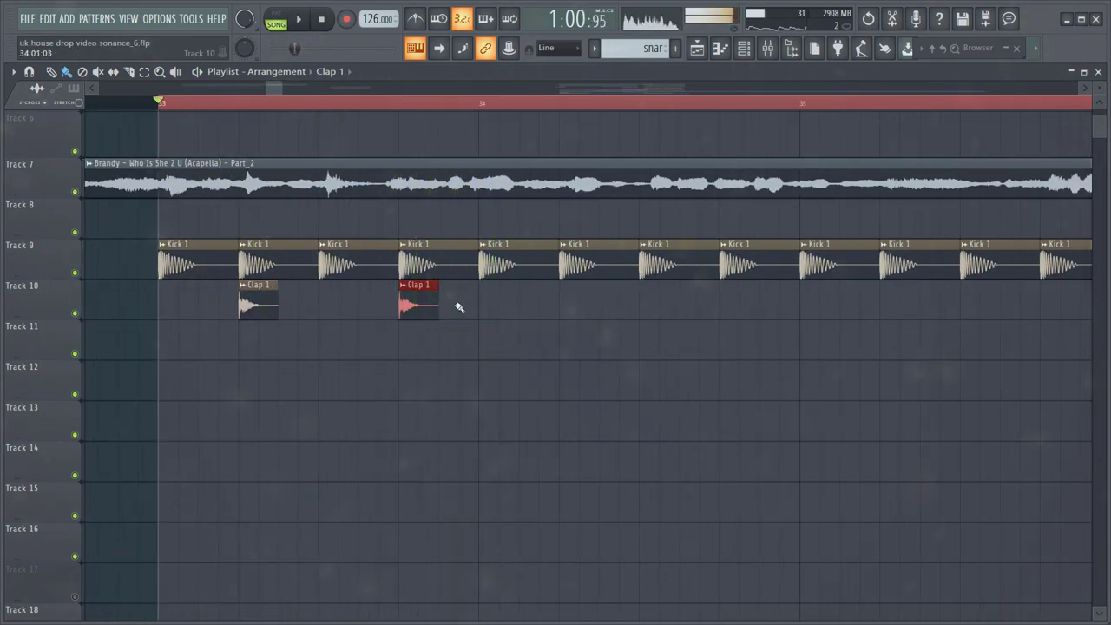
double_click(419, 302)
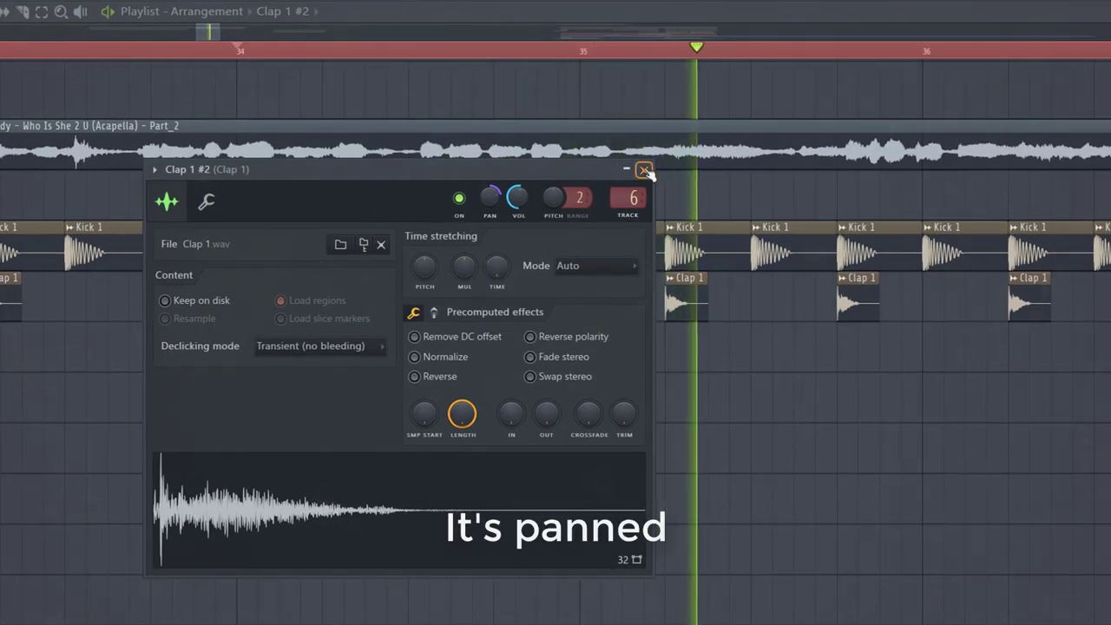
click(645, 171)
Step: Place an off-beat Open Hat 3 clip in the drop and move it onto the Track 12 hat row
scroll(602, 358, up, 3)
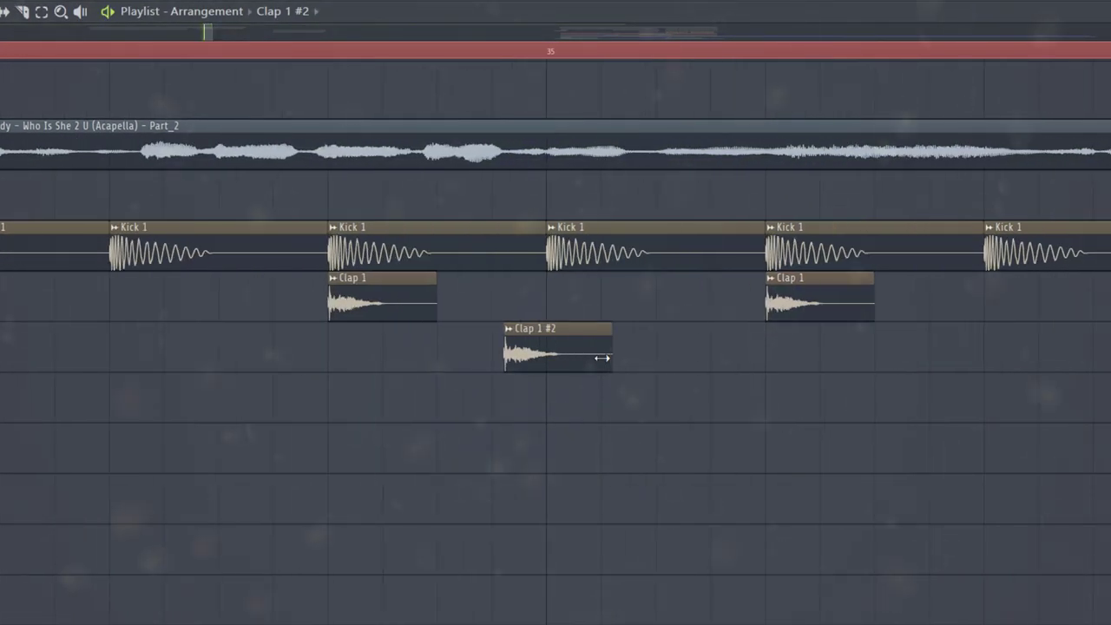
scroll(602, 357, down, 3)
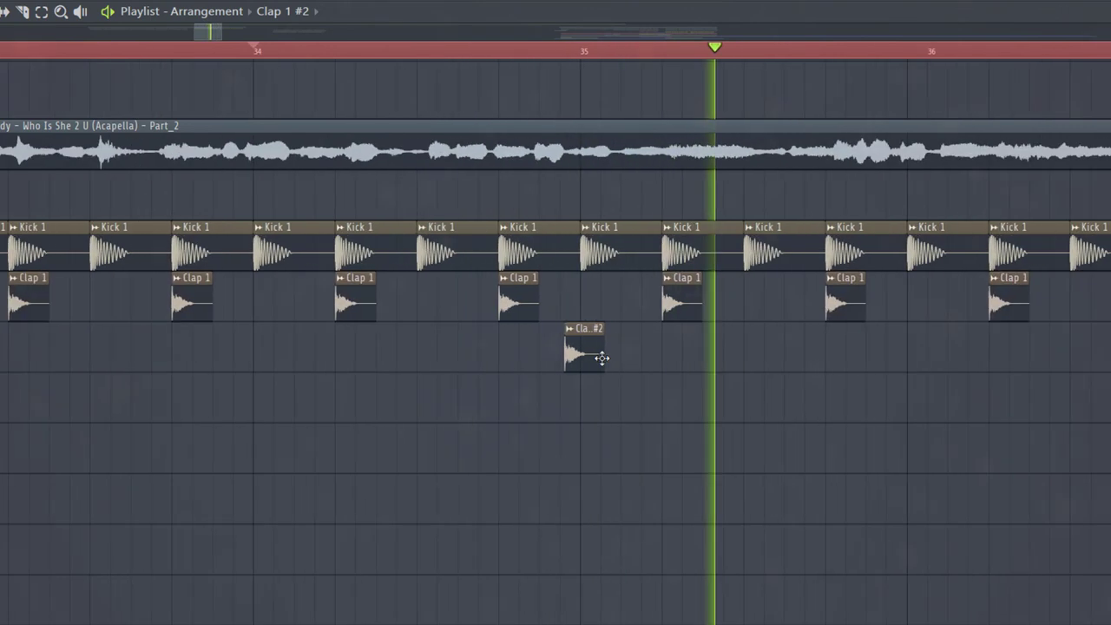
scroll(601, 357, down, 1)
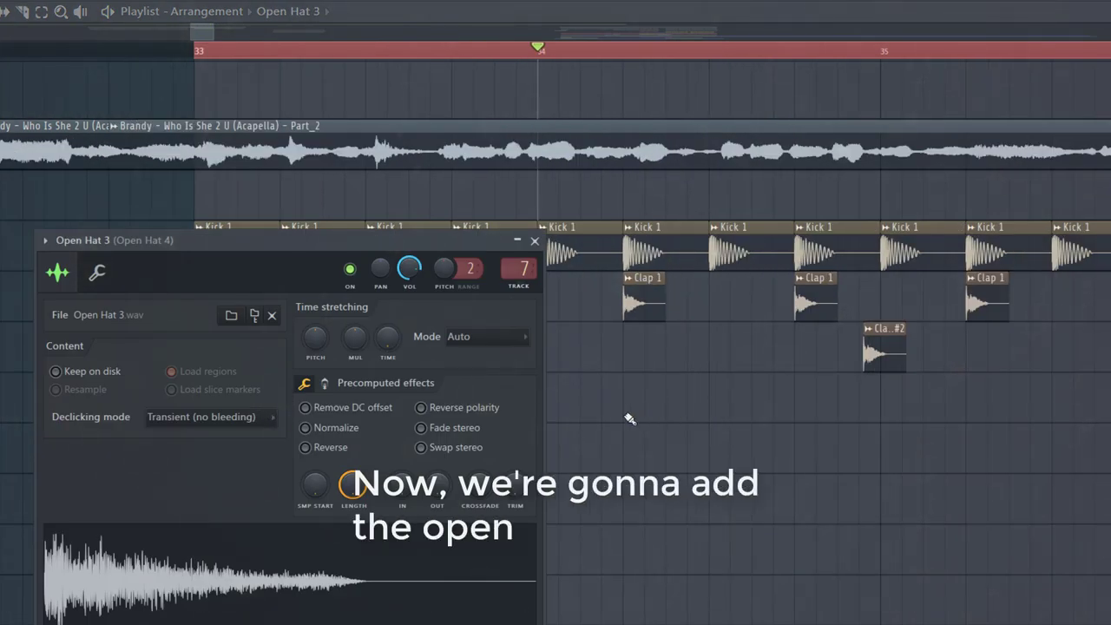
key(Escape)
click(247, 399)
key(space)
drag(351, 431, 533, 392)
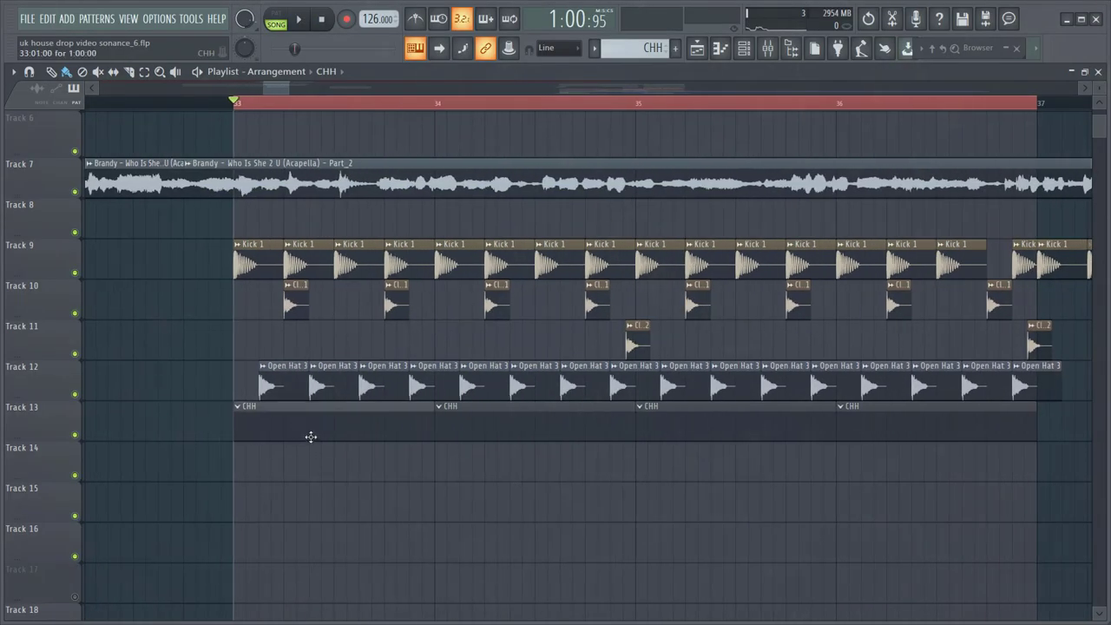
Step: Open the CHH pattern's Closed Hat 2 channel in the Piano roll
double_click(311, 436)
click(394, 380)
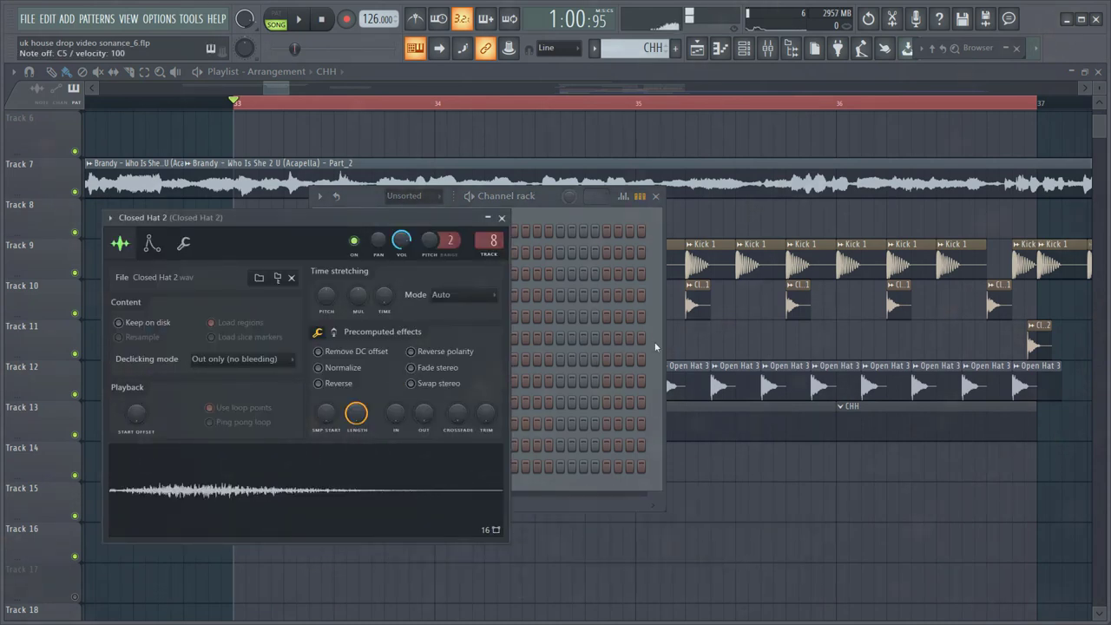
click(434, 377)
right_click(434, 377)
click(447, 378)
Step: Draw the four Closed Hat 2 notes, quantize them, and randomize their velocities
key(space)
drag(134, 305, 87, 249)
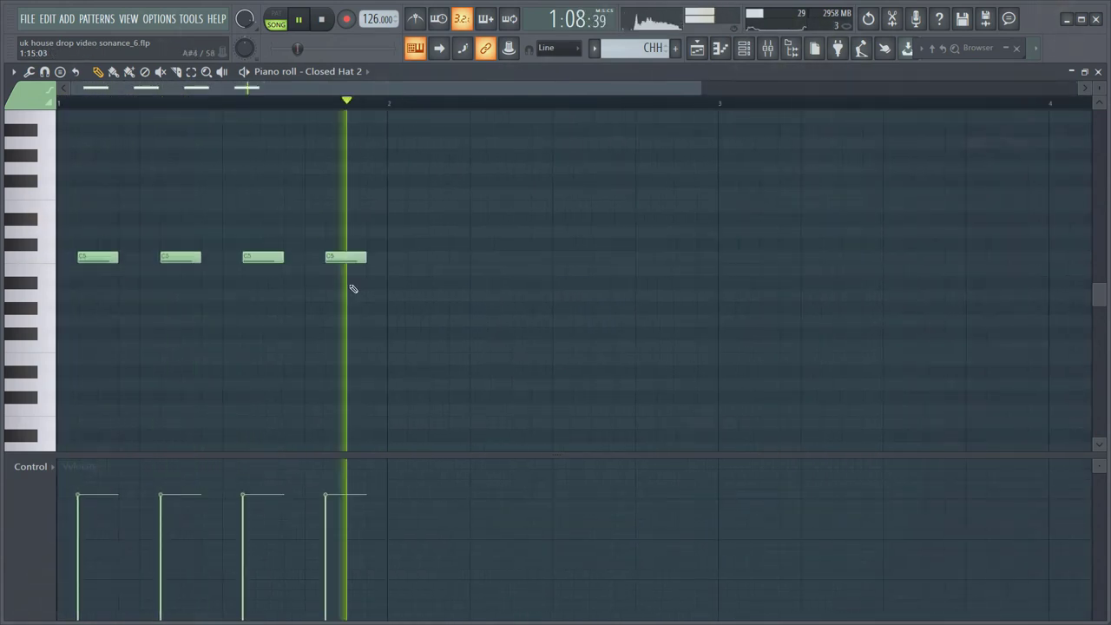
key(alt+q)
key(Escape)
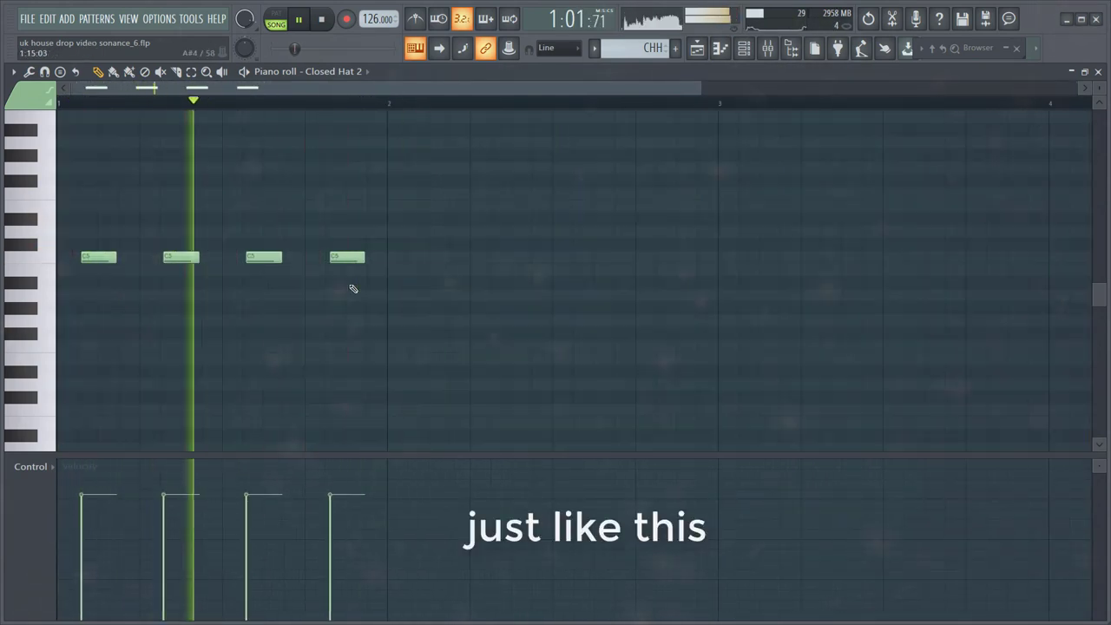
key(alt+r)
key(Return)
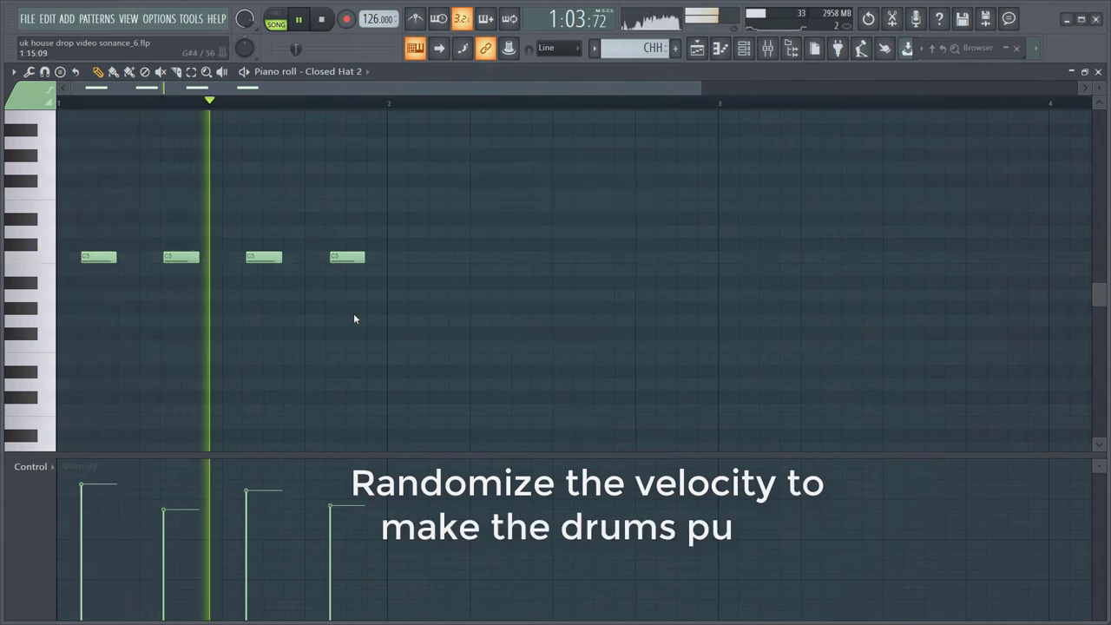
key(F5)
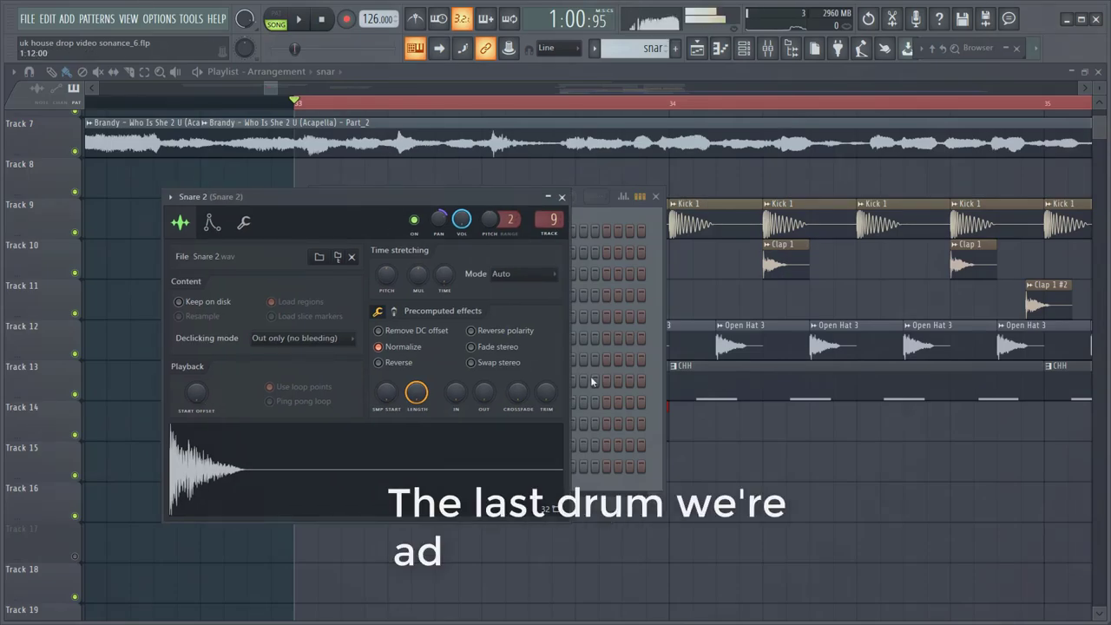
Step: Open the Snare 2 channel in the Piano roll
click(652, 394)
right_click(437, 460)
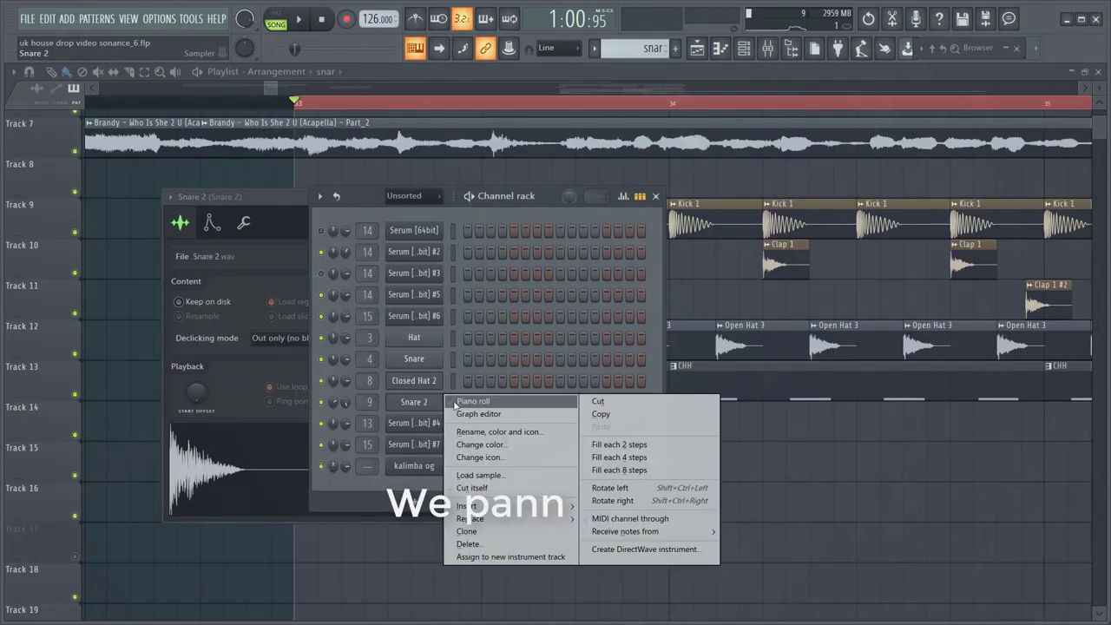
click(460, 469)
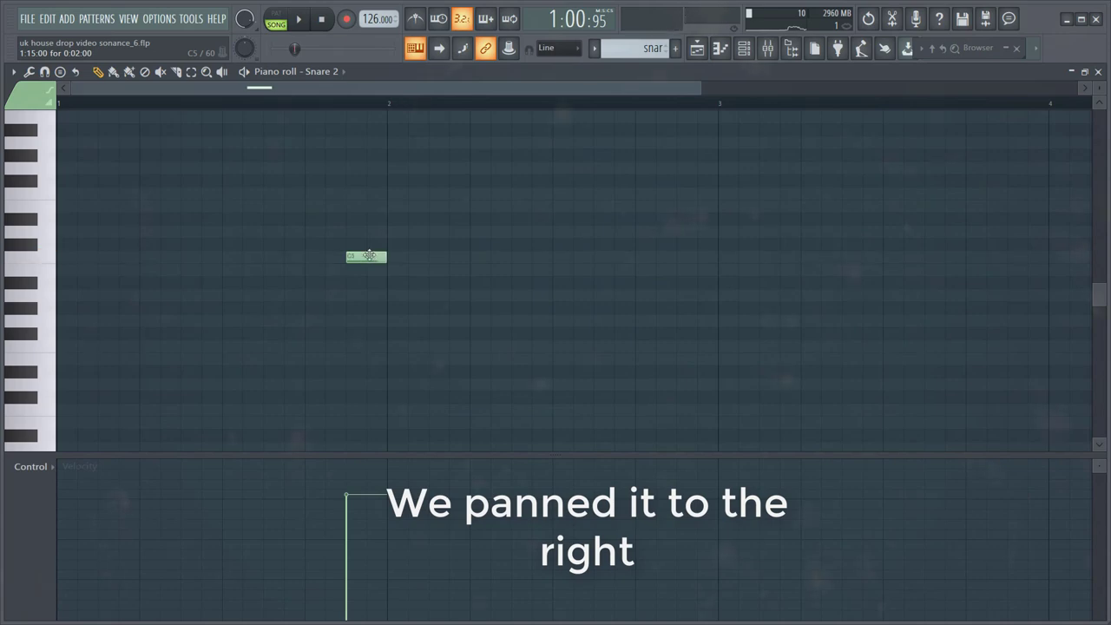
Step: Nudge the first C5 snare note a step later, add two C5 notes near bar 3, and randomize velocities
drag(369, 255, 392, 258)
key(space)
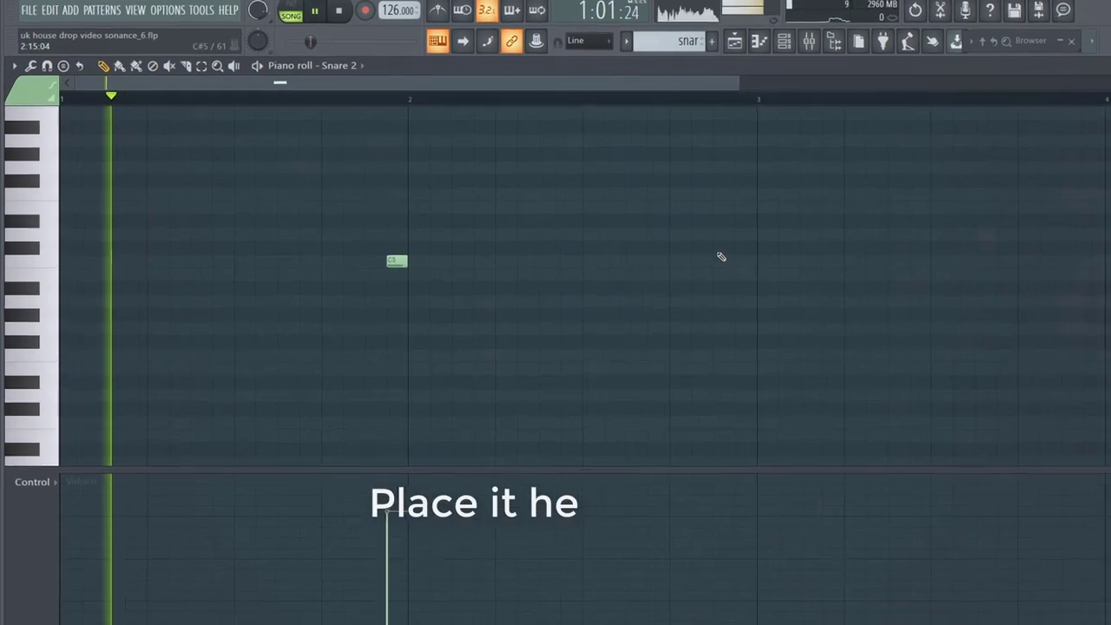
click(707, 258)
click(667, 258)
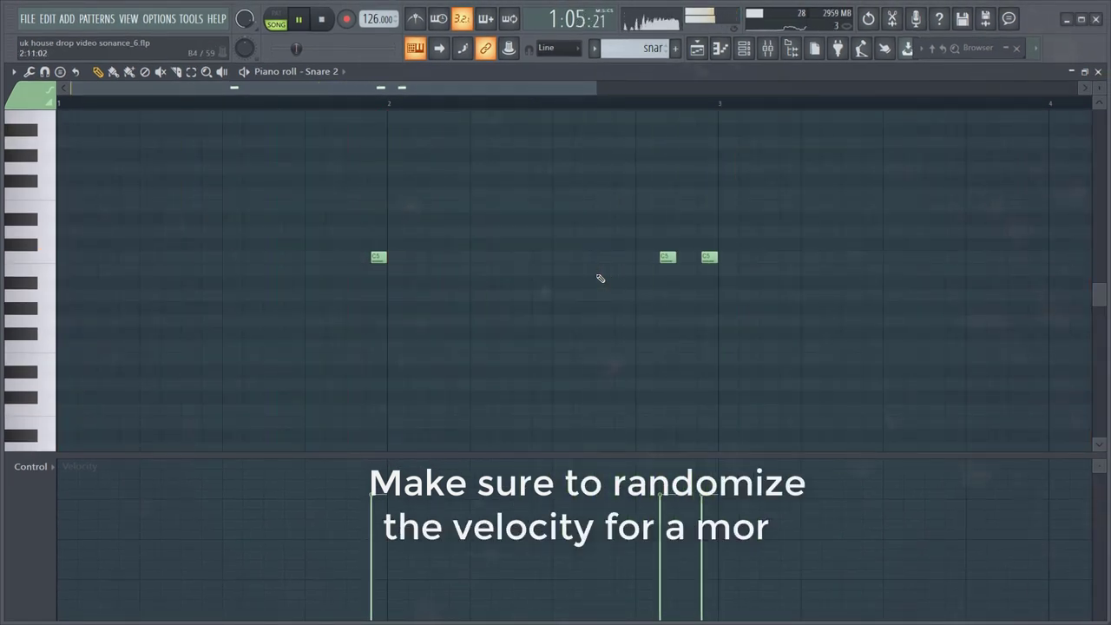
key(alt+r)
key(Return)
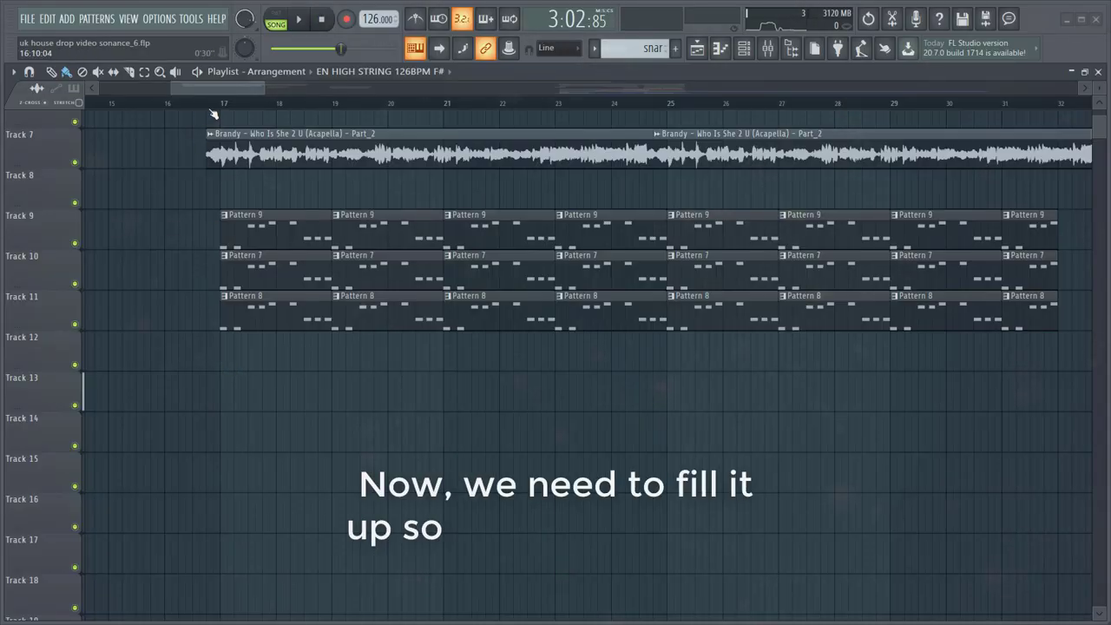
Step: Select the break from bar 17 to 25 and pick the crowd ambience clip
drag(225, 106, 669, 109)
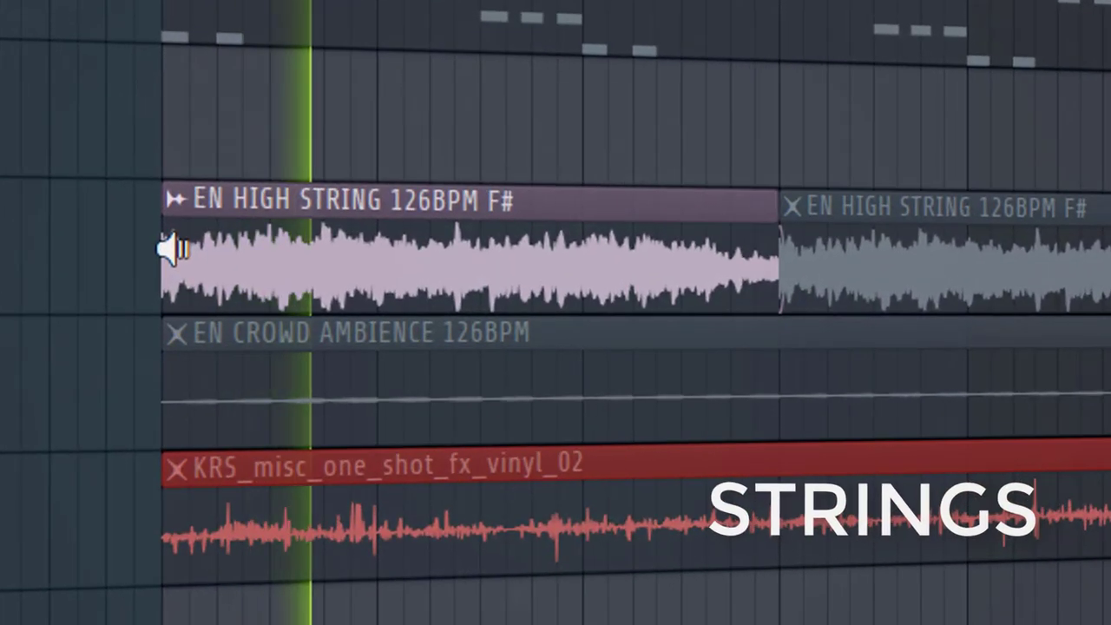
click(178, 365)
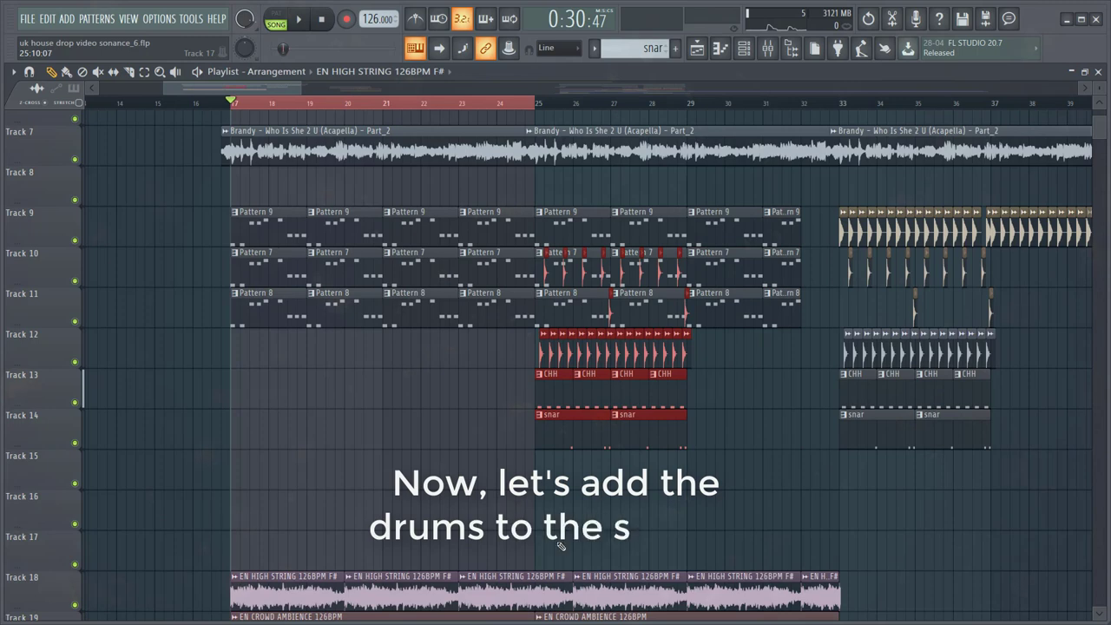
Step: Shift the copied drum clips down two tracks, select bars 25–31, and play the break's second part
drag(553, 417, 553, 534)
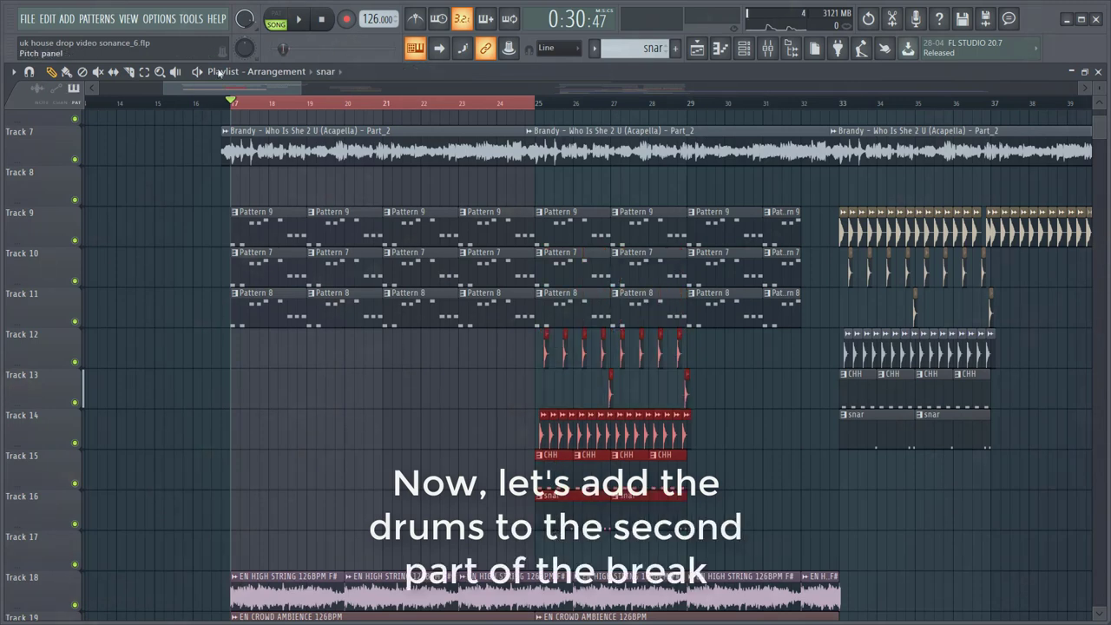
drag(537, 104, 764, 103)
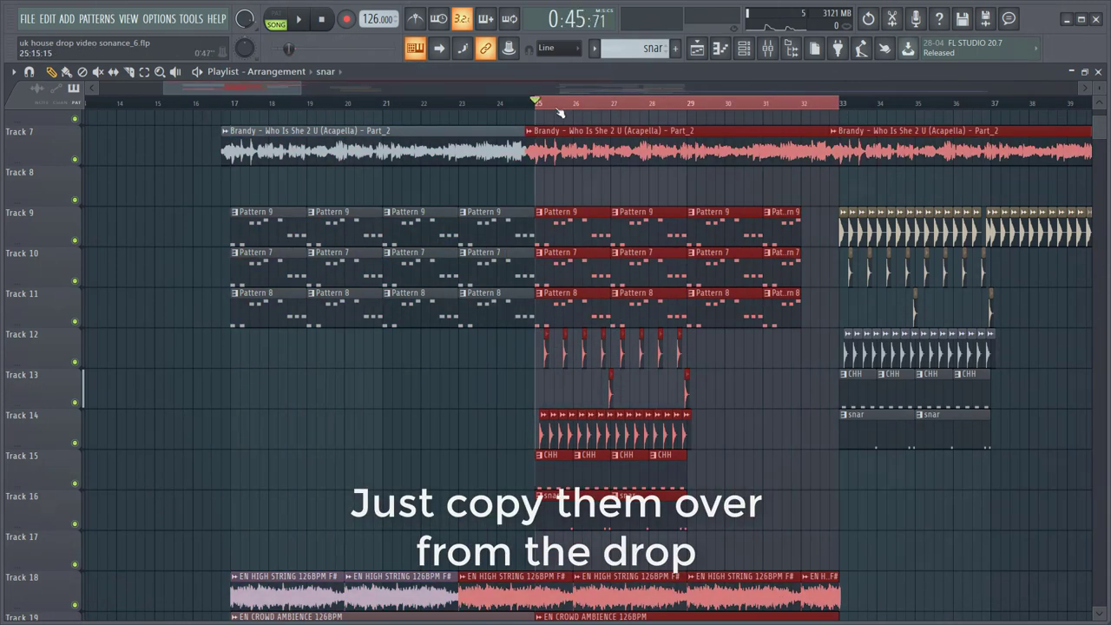
key(space)
click(738, 439)
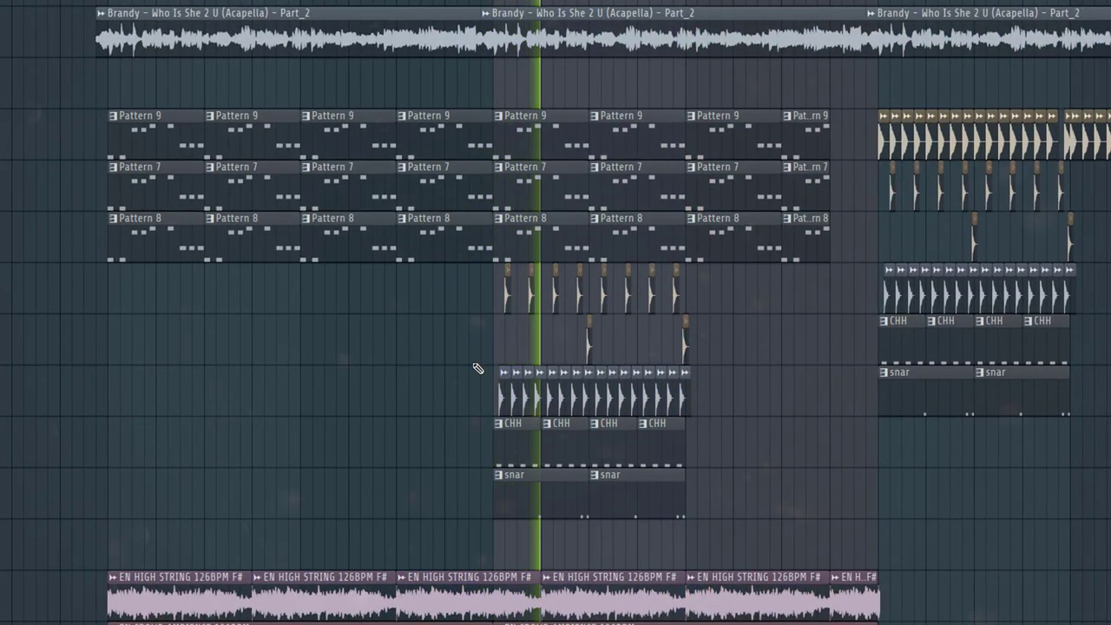
scroll(478, 369, up, 3)
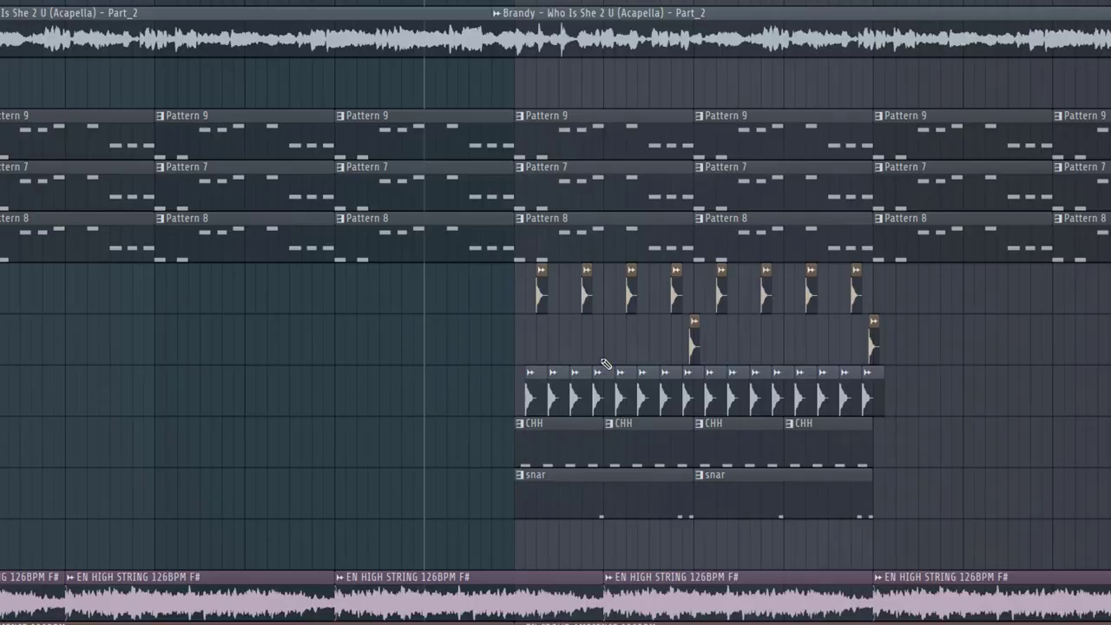